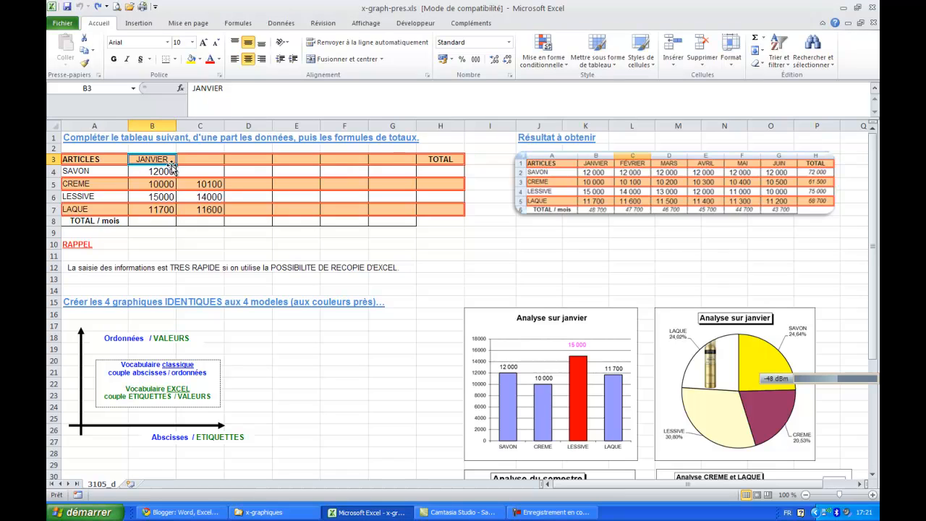
Extend the JANVIER header through JUIN and copy the SAVON value 12000 across the same months.
{"action": "left_click_drag", "start_coordinate": [176, 166], "coordinate": [175, 167]}
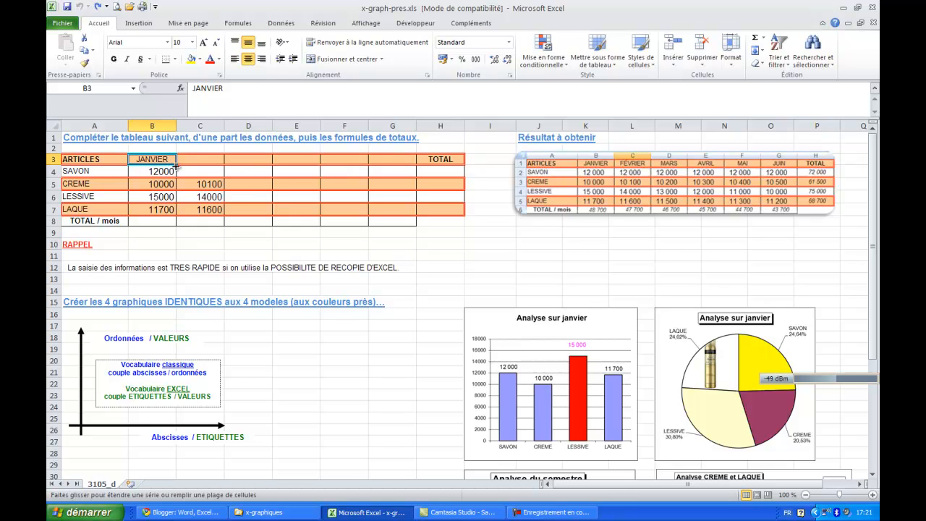
{"action": "left_click_drag", "start_coordinate": [176, 167], "coordinate": [415, 143]}
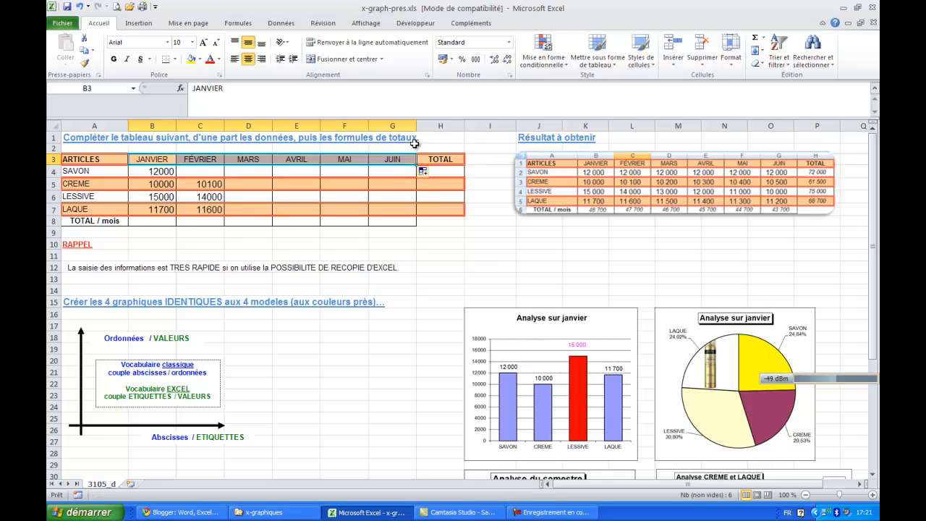
{"action": "left_click", "coordinate": [157, 171]}
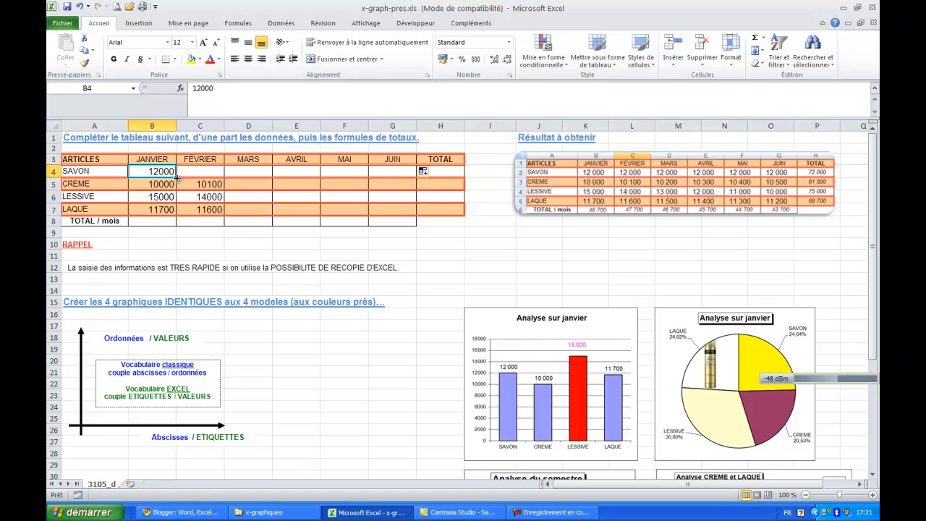
{"action": "left_click_drag", "start_coordinate": [176, 177], "coordinate": [397, 168]}
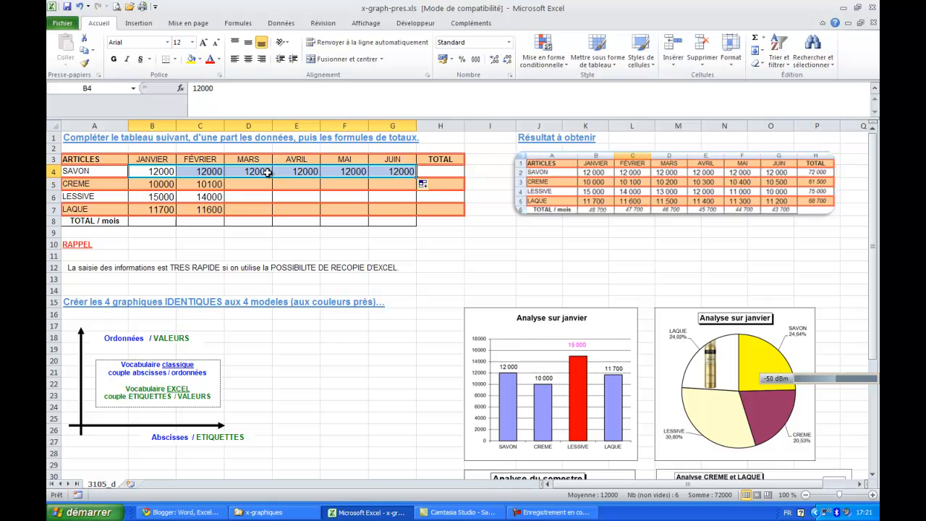
Continue the CREME, LESSIVE and LAQUE series from their JANVIER and FÉVRIER values through JUIN.
{"action": "left_click", "coordinate": [160, 185]}
{"action": "left_click_drag", "start_coordinate": [167, 185], "coordinate": [200, 187]}
{"action": "left_click", "coordinate": [163, 186]}
{"action": "left_click", "coordinate": [192, 186]}
{"action": "left_click_drag", "start_coordinate": [161, 185], "coordinate": [195, 181]}
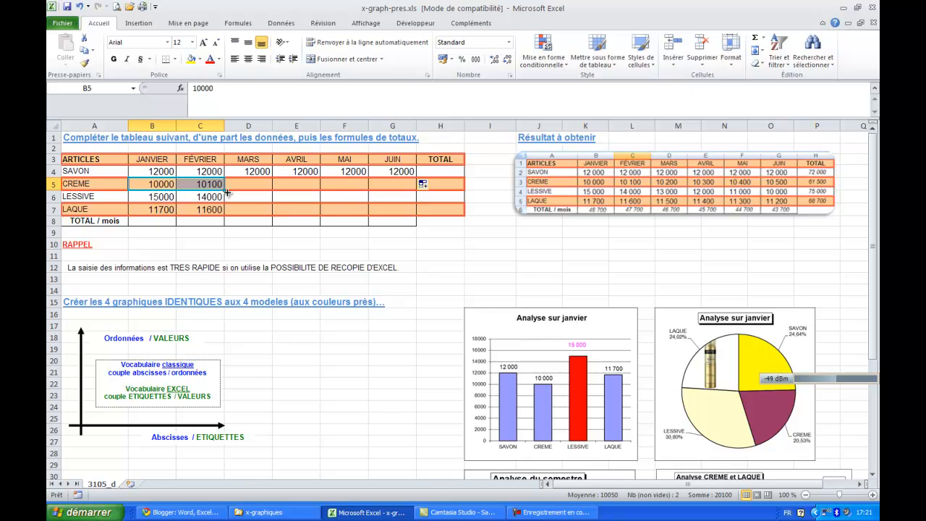
{"action": "left_click_drag", "start_coordinate": [227, 190], "coordinate": [406, 192]}
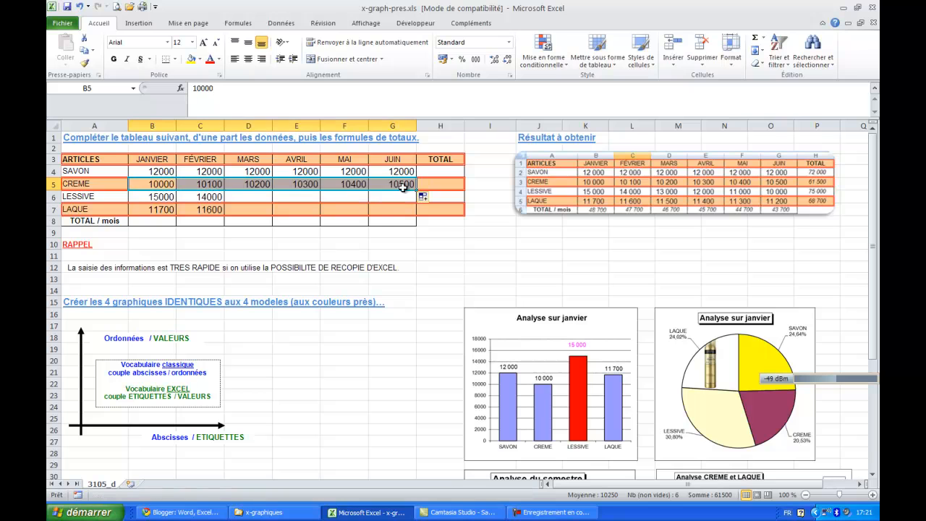
{"action": "left_click", "coordinate": [160, 196]}
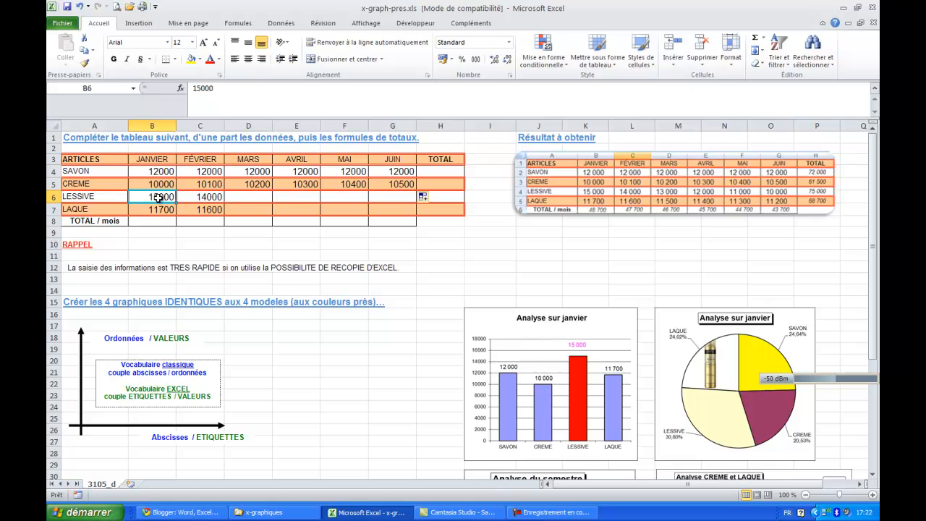
{"action": "left_click_drag", "start_coordinate": [160, 196], "coordinate": [401, 213]}
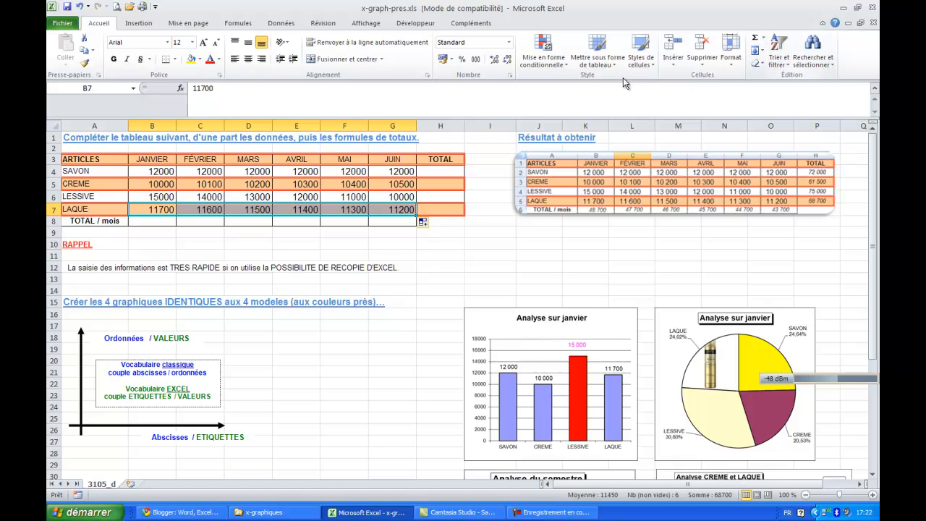
Sum all article rows and month columns of B4:H8 with AutoSum, and check the formula of the SAVON total.
{"action": "left_click_drag", "start_coordinate": [151, 170], "coordinate": [438, 219]}
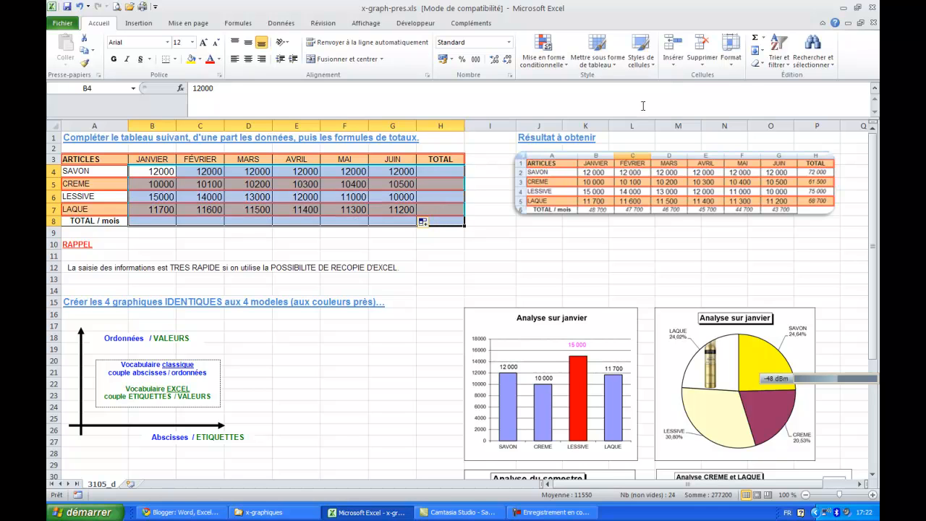
{"action": "left_click", "coordinate": [755, 41]}
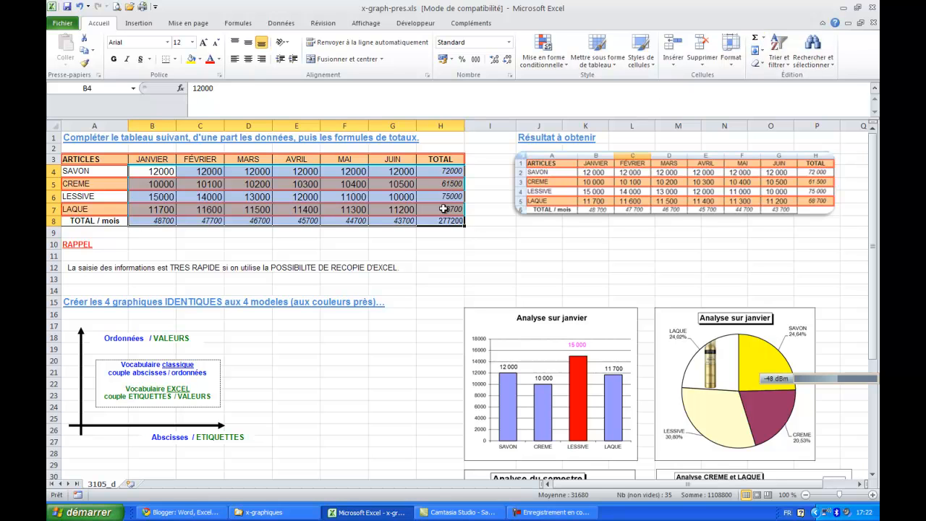
{"action": "left_click", "coordinate": [430, 173]}
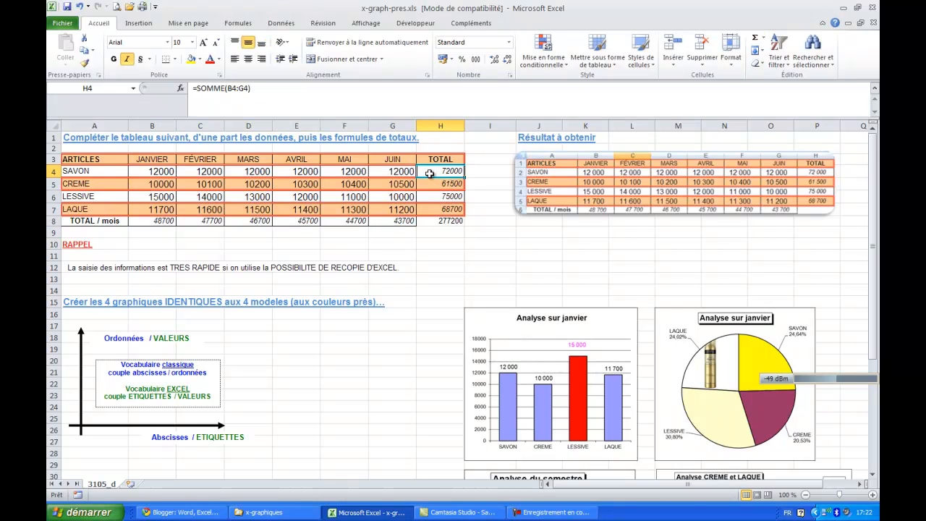
{"action": "double_click", "coordinate": [430, 174]}
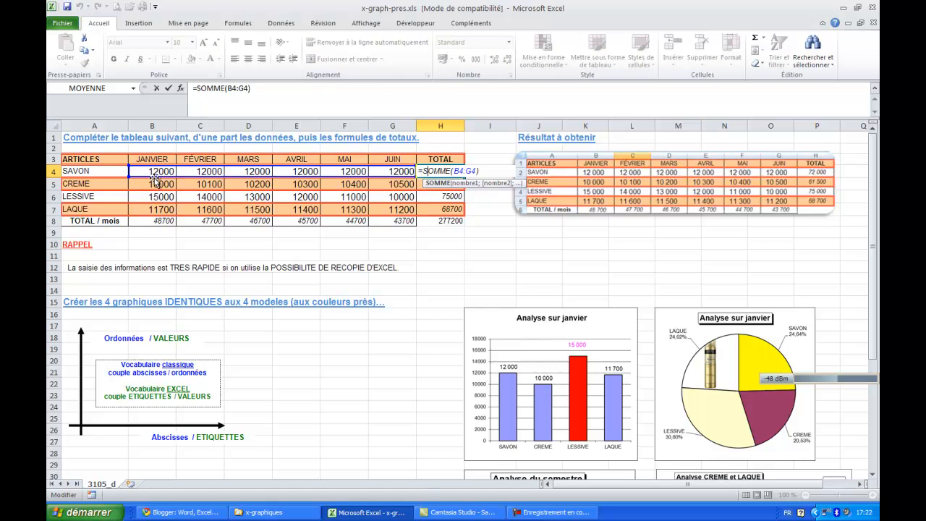
{"action": "key", "text": "Return"}
Clear the grand total in cell H8.
{"action": "left_click", "coordinate": [434, 222]}
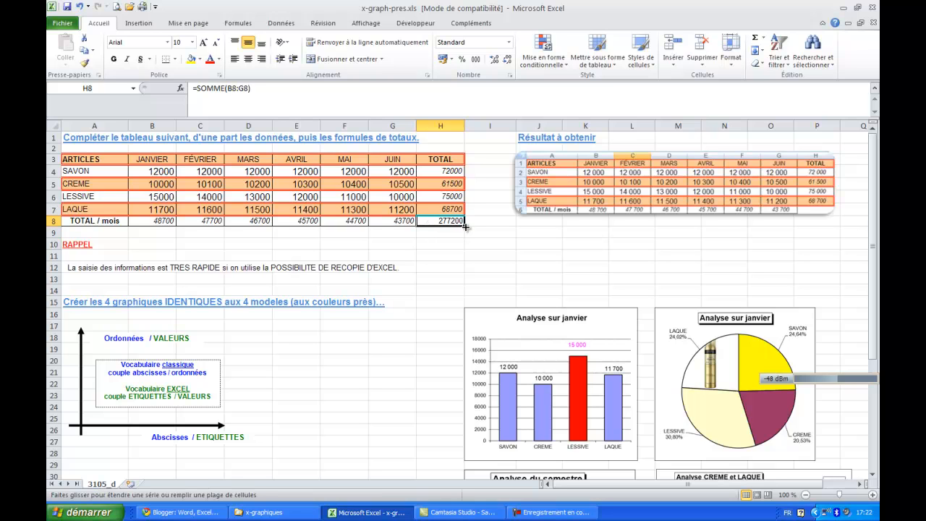
{"action": "left_click_drag", "start_coordinate": [466, 227], "coordinate": [438, 218]}
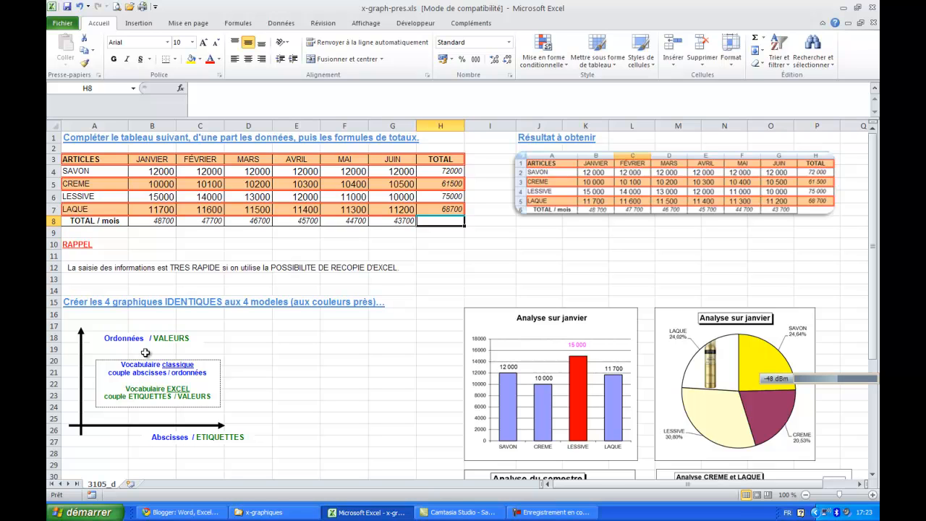
Examine the terms Ordonnées and VALEURS on the vertical axis of the vocabulary diagram.
{"action": "left_click_drag", "start_coordinate": [151, 338], "coordinate": [187, 338]}
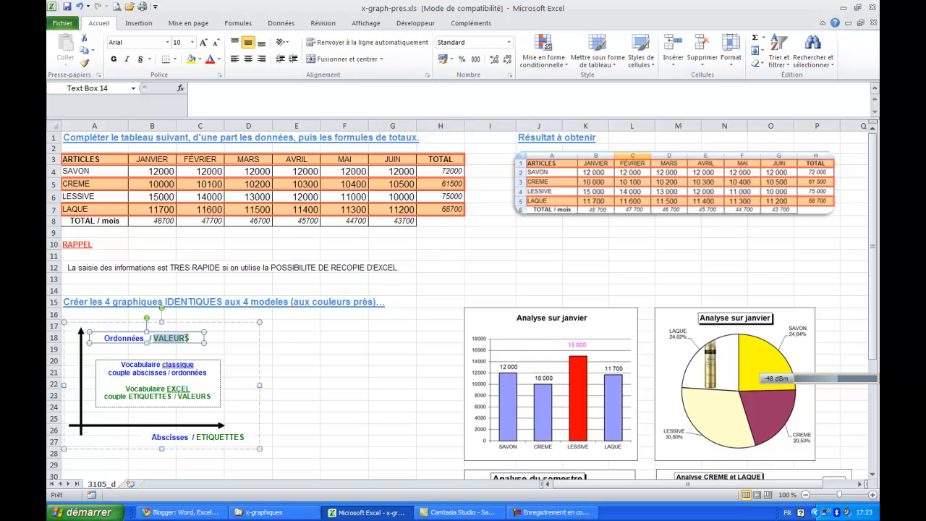
{"action": "double_click", "coordinate": [111, 338]}
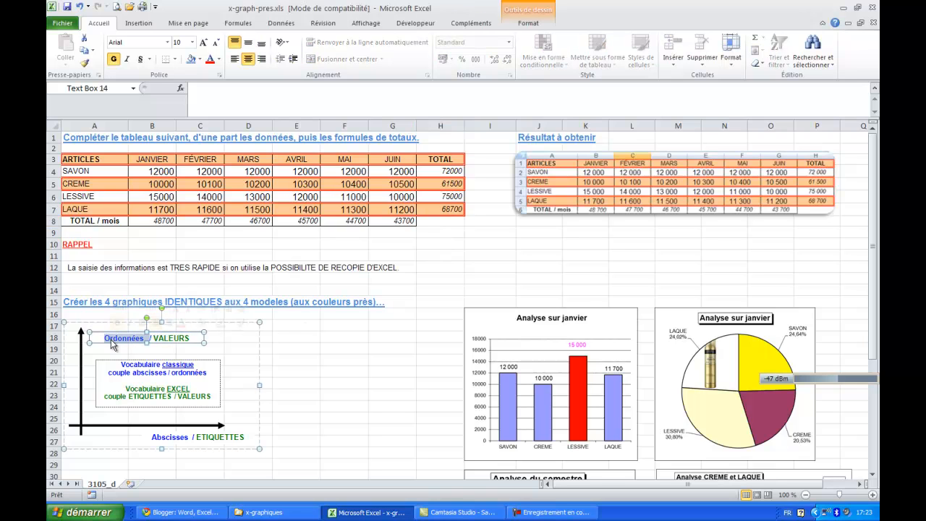
{"action": "left_click", "coordinate": [329, 361]}
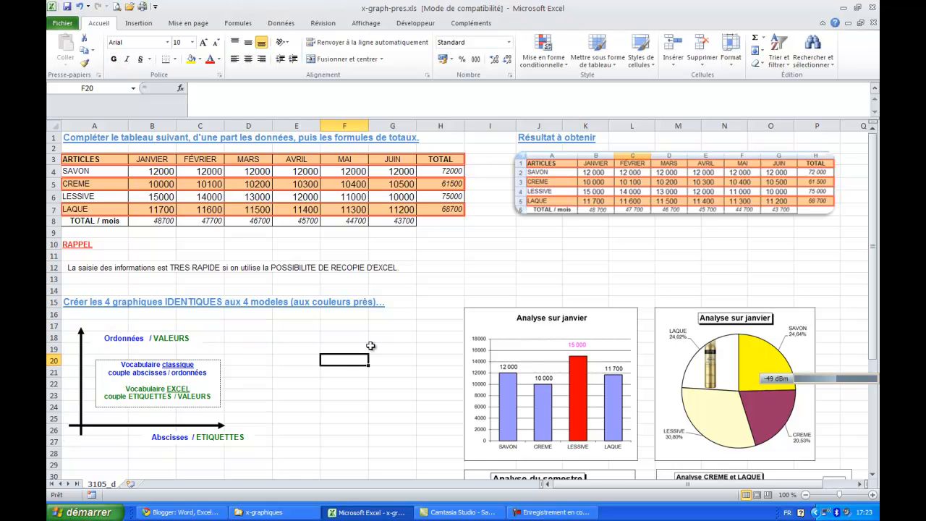
Examine the model column chart and the label and value ranges for charts: article names, JANVIER figures and TOTAL figures.
{"action": "left_click", "coordinate": [493, 318]}
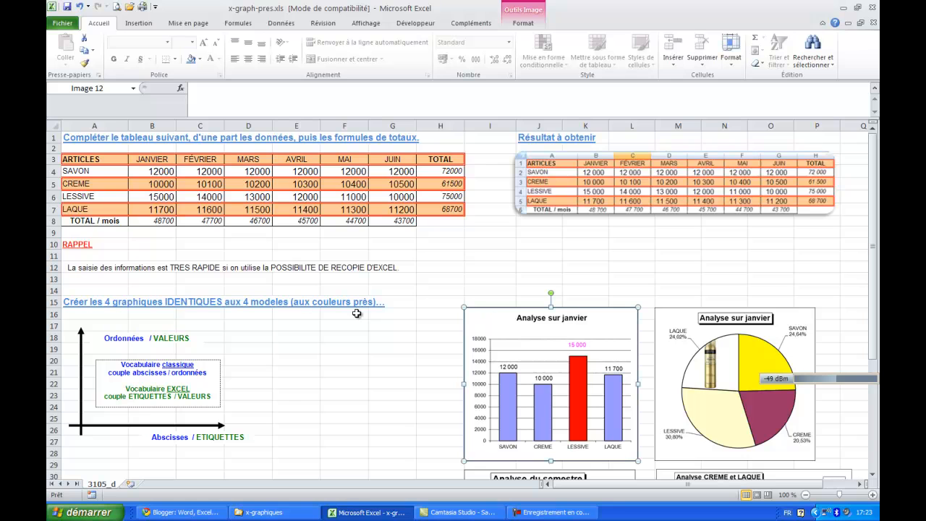
{"action": "left_click_drag", "start_coordinate": [88, 174], "coordinate": [85, 204]}
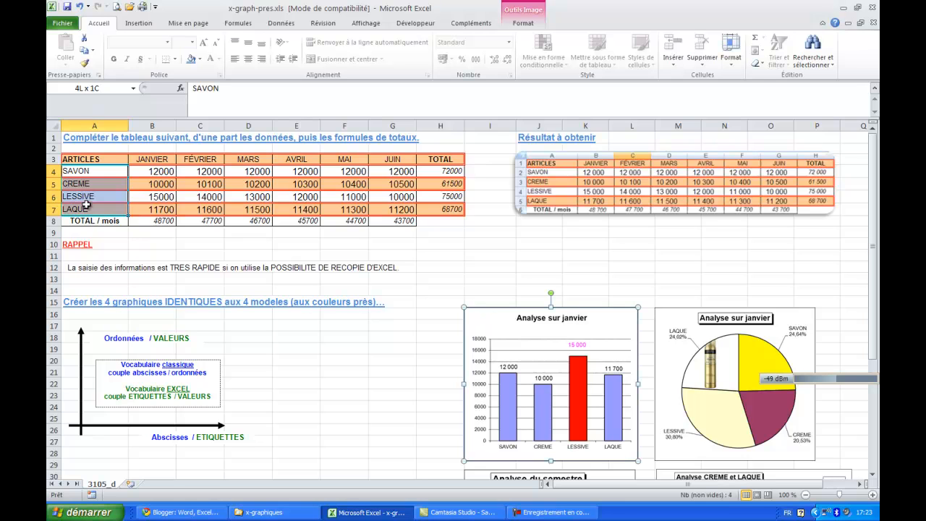
{"action": "left_click_drag", "start_coordinate": [155, 172], "coordinate": [154, 207]}
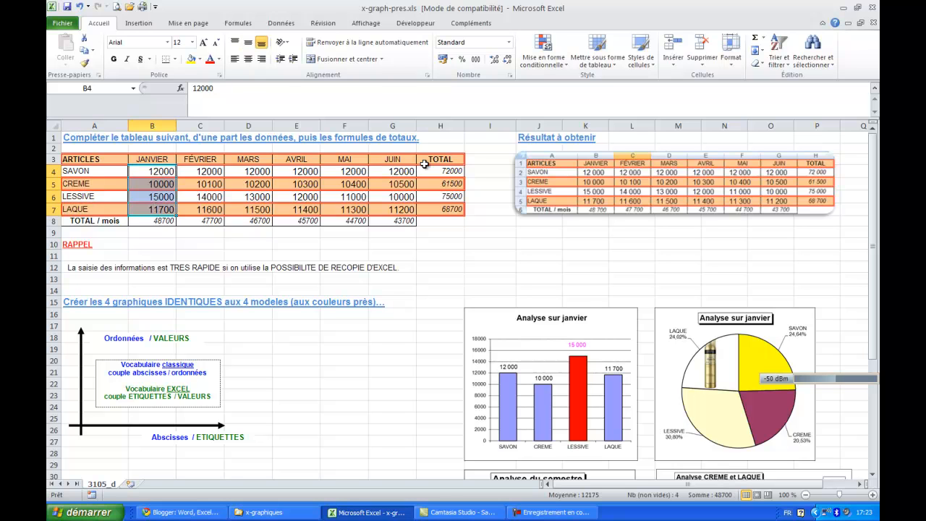
{"action": "left_click_drag", "start_coordinate": [434, 172], "coordinate": [437, 210]}
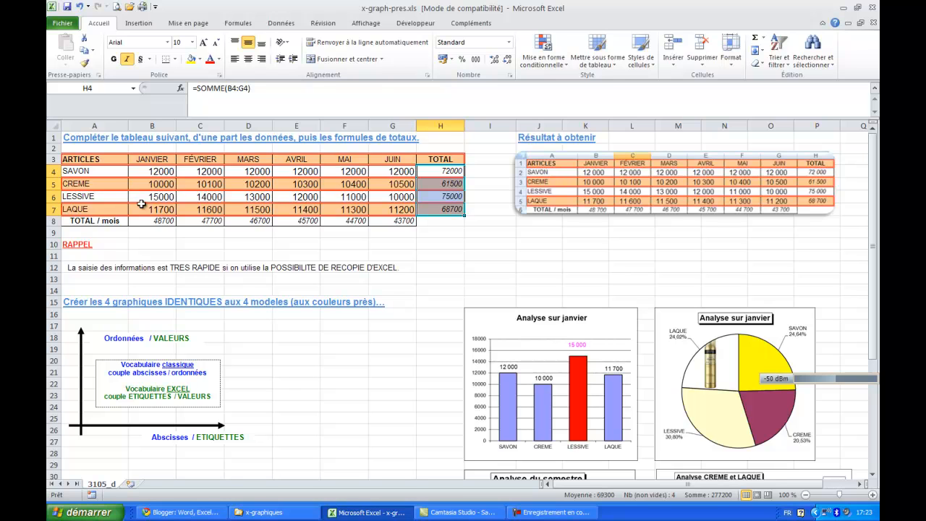
{"action": "left_click", "coordinate": [85, 171]}
{"action": "left_click_drag", "start_coordinate": [84, 172], "coordinate": [83, 210]}
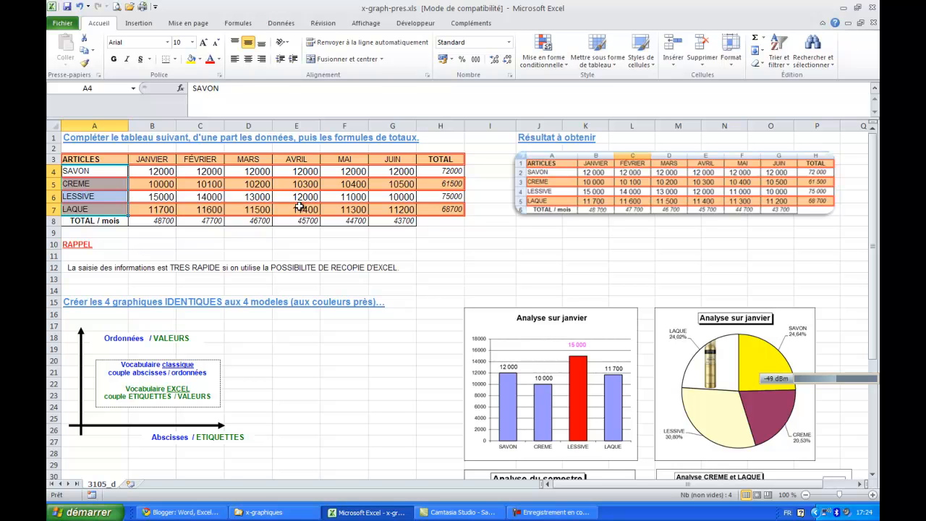
{"action": "left_click", "coordinate": [434, 173], "text": "ctrl"}
{"action": "left_click_drag", "start_coordinate": [434, 172], "coordinate": [435, 206]}
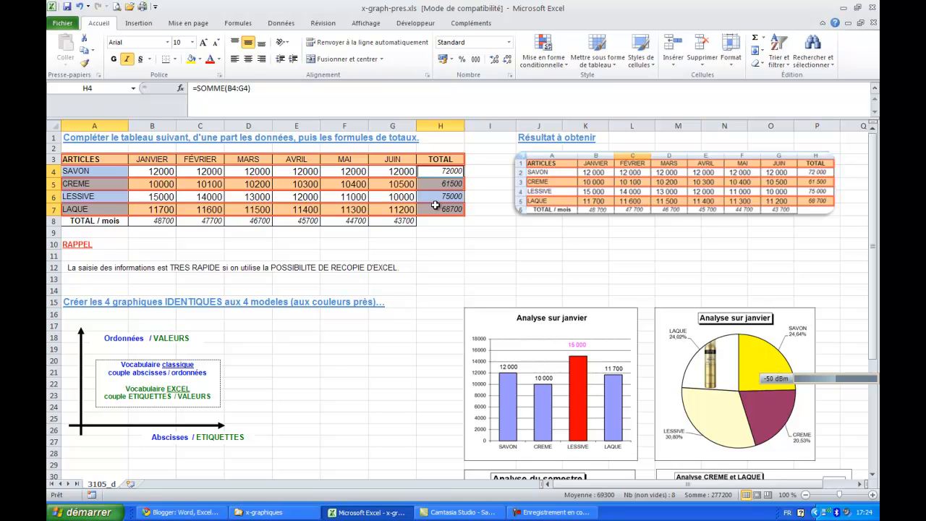
{"action": "left_click", "coordinate": [403, 358]}
{"action": "left_click", "coordinate": [510, 322]}
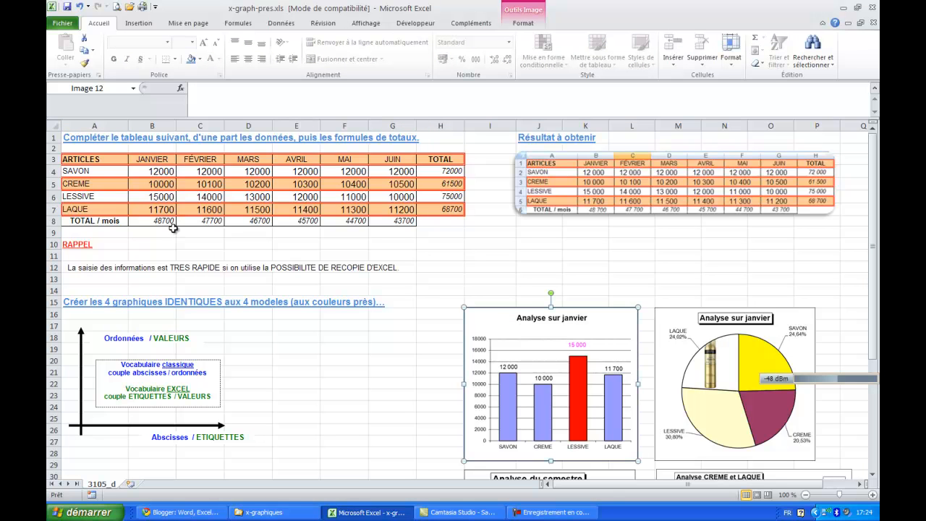
Insert a 2D clustered column chart from the article names and JANVIER values in A4:B7, and place it beside the model column chart.
{"action": "left_click_drag", "start_coordinate": [82, 170], "coordinate": [157, 210]}
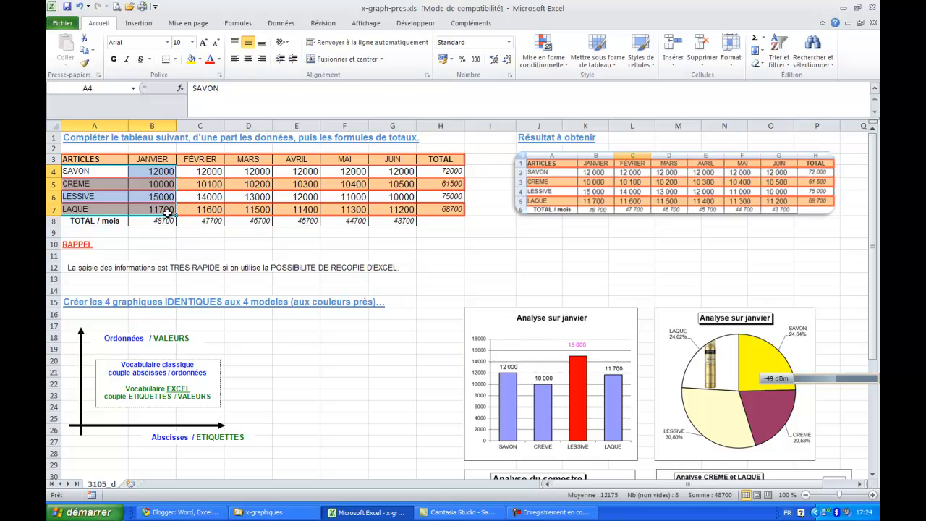
{"action": "left_click", "coordinate": [136, 24]}
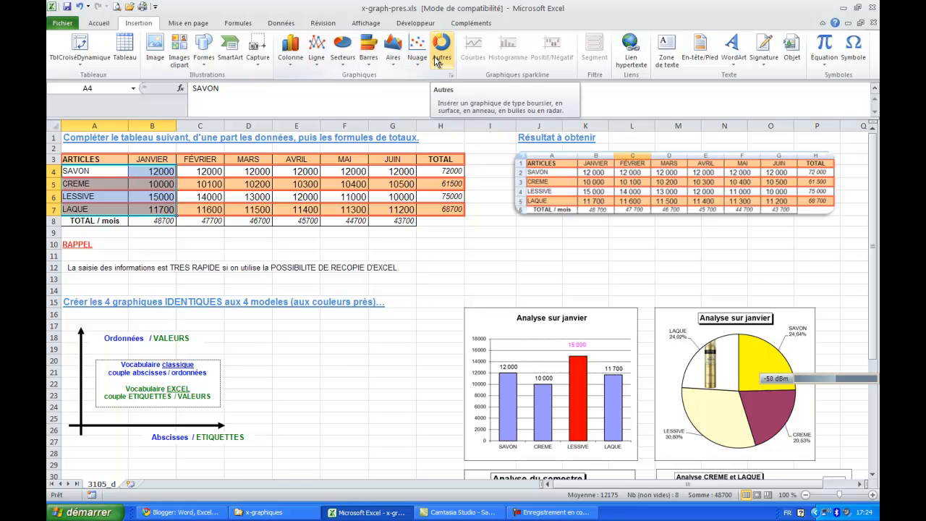
{"action": "left_click", "coordinate": [290, 52]}
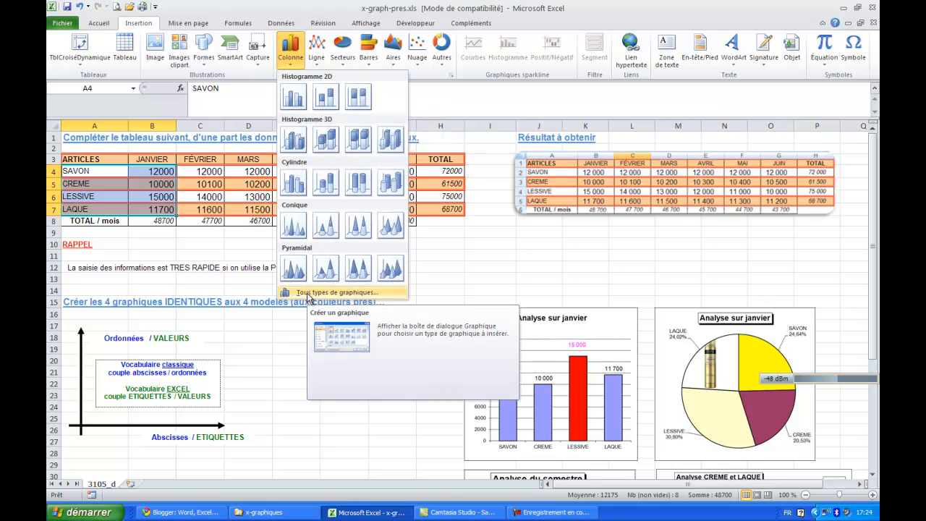
{"action": "left_click", "coordinate": [292, 97]}
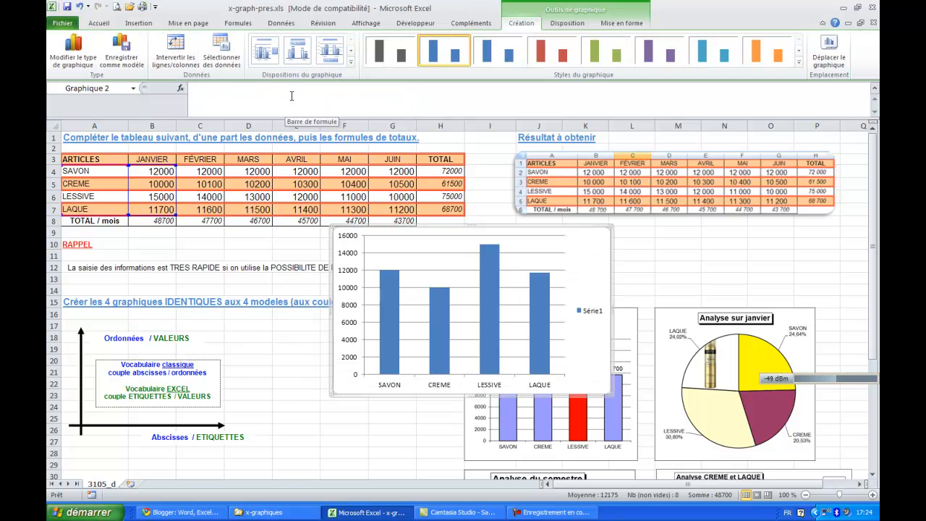
{"action": "left_click_drag", "start_coordinate": [473, 235], "coordinate": [286, 281]}
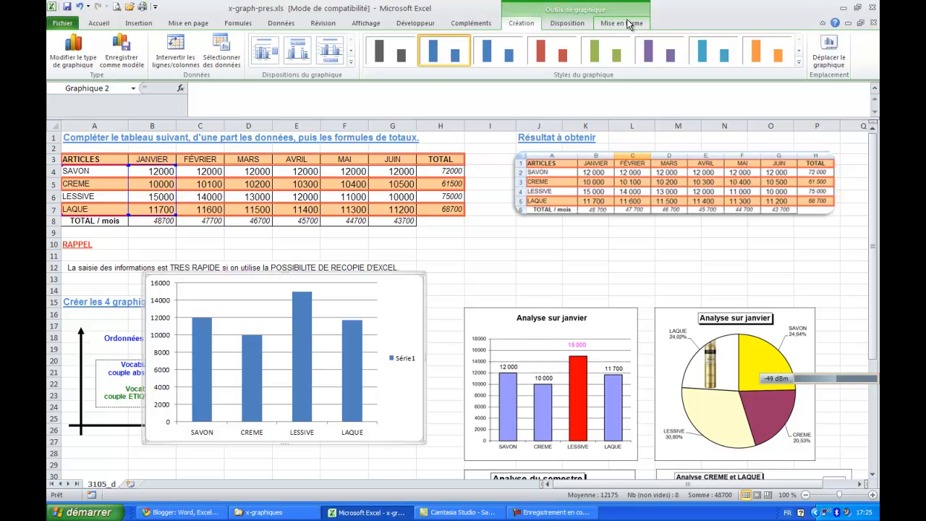
{"action": "left_click", "coordinate": [485, 245]}
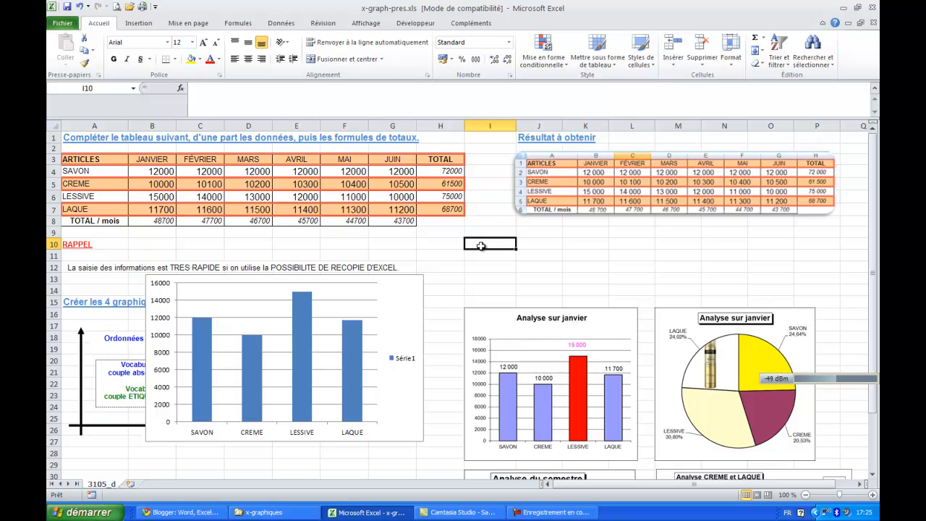
Try several colour styles on the new column chart and finish with the teal one.
{"action": "left_click", "coordinate": [408, 307]}
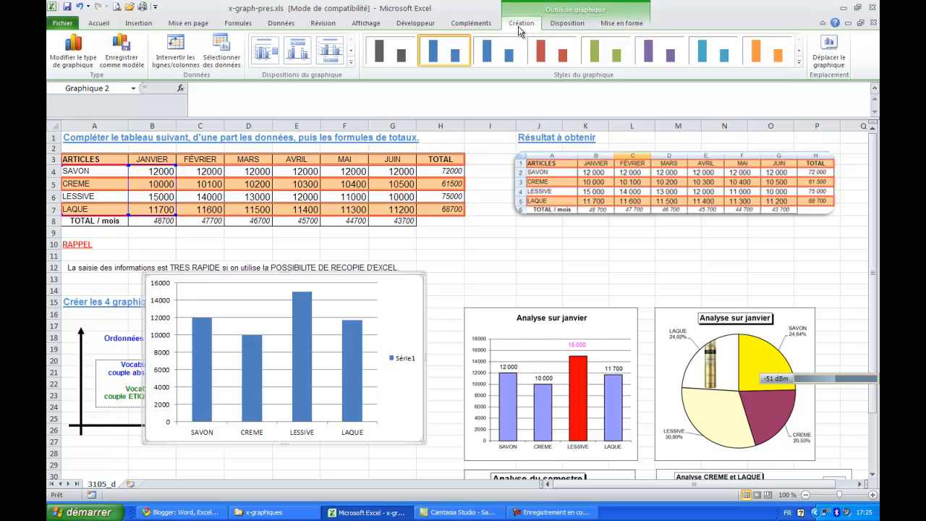
{"action": "left_click", "coordinate": [499, 58]}
{"action": "left_click", "coordinate": [552, 57]}
{"action": "left_click", "coordinate": [605, 57]}
{"action": "left_click", "coordinate": [654, 61]}
{"action": "left_click", "coordinate": [707, 62]}
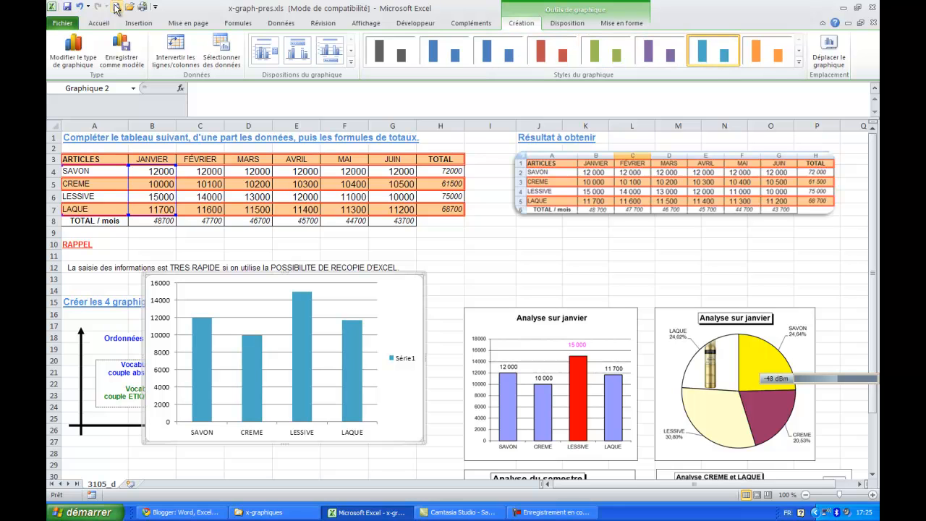
Change the new chart's type to a basic pie (Secteurs).
{"action": "left_click", "coordinate": [70, 55]}
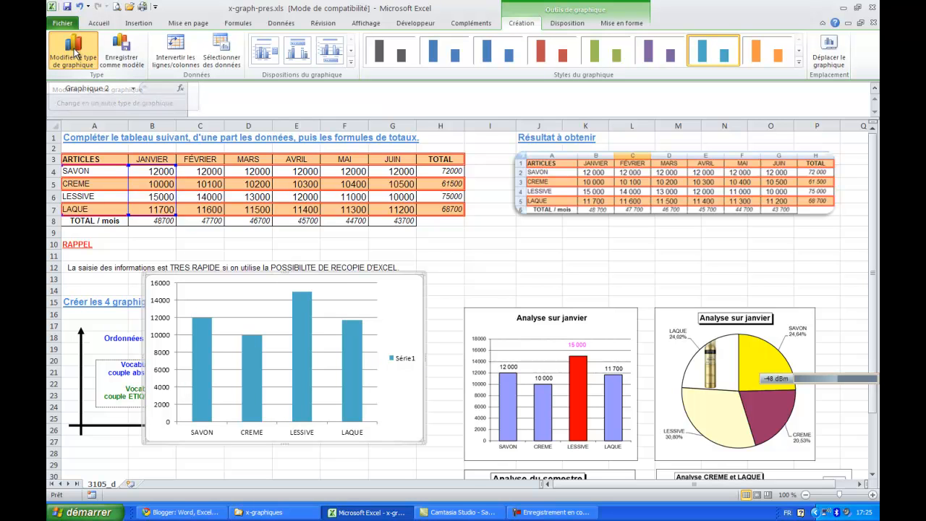
{"action": "left_click", "coordinate": [318, 214]}
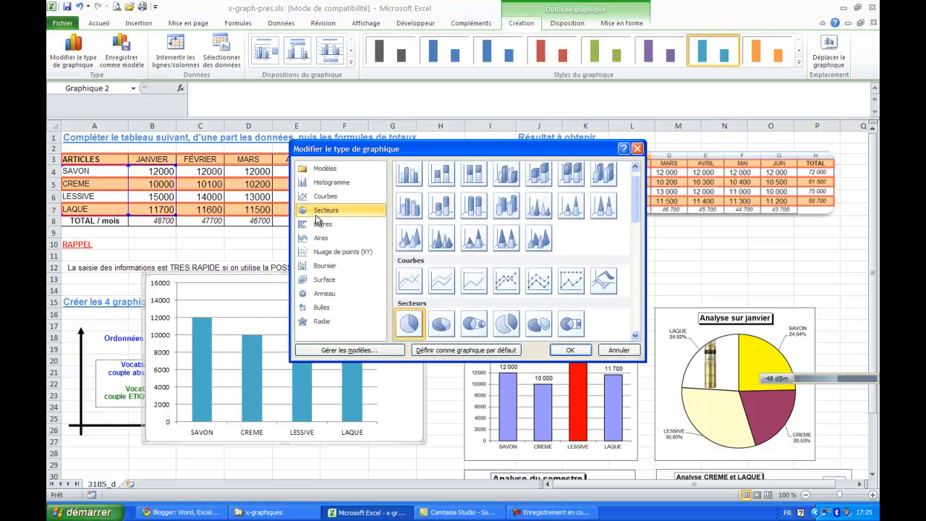
{"action": "left_click", "coordinate": [557, 351]}
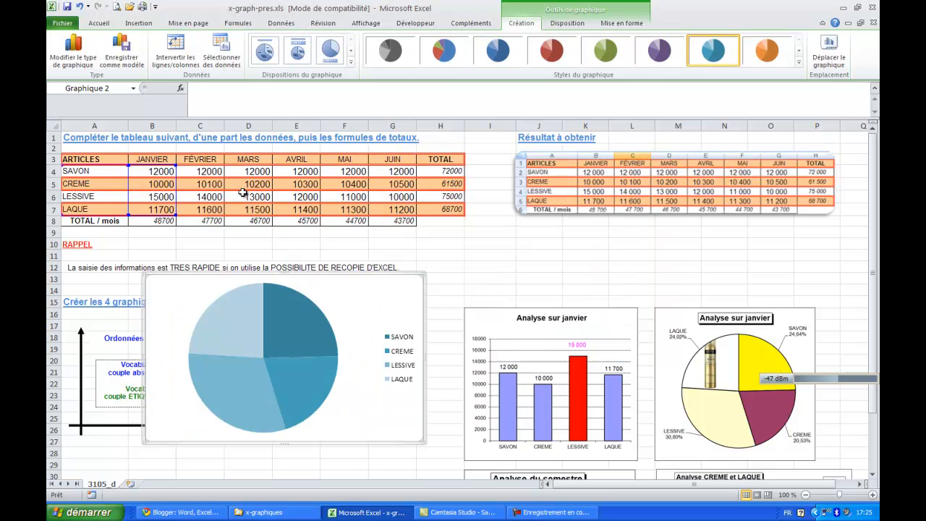
Change the new pie chart's type back to a clustered column chart (Histogramme).
{"action": "left_click", "coordinate": [73, 51]}
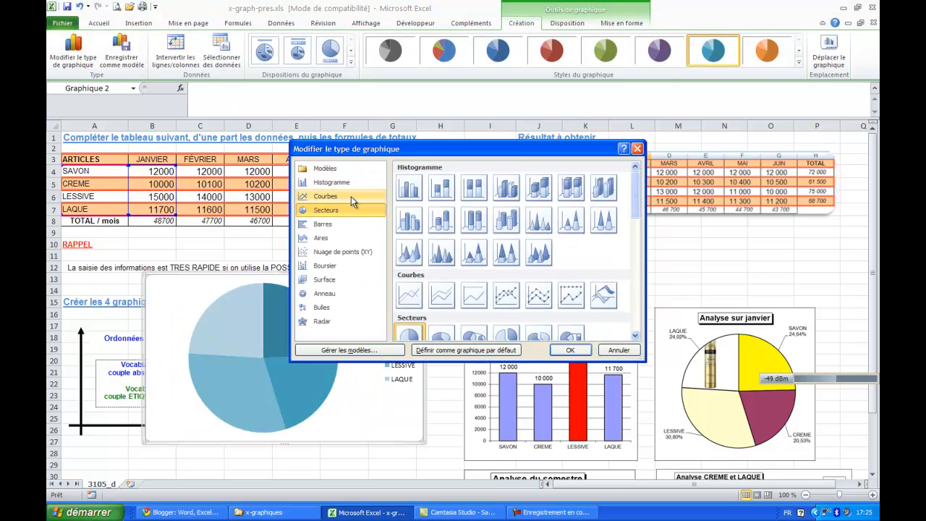
{"action": "left_click", "coordinate": [332, 182]}
{"action": "left_click", "coordinate": [566, 350]}
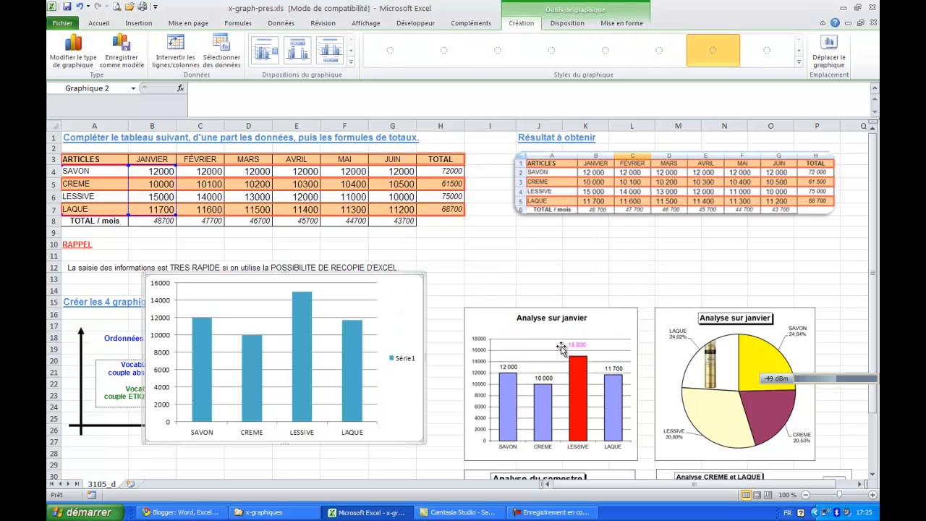
In the chart's data source, review the axis label range and take the series name from the JANVIER header in B3.
{"action": "left_click", "coordinate": [230, 52]}
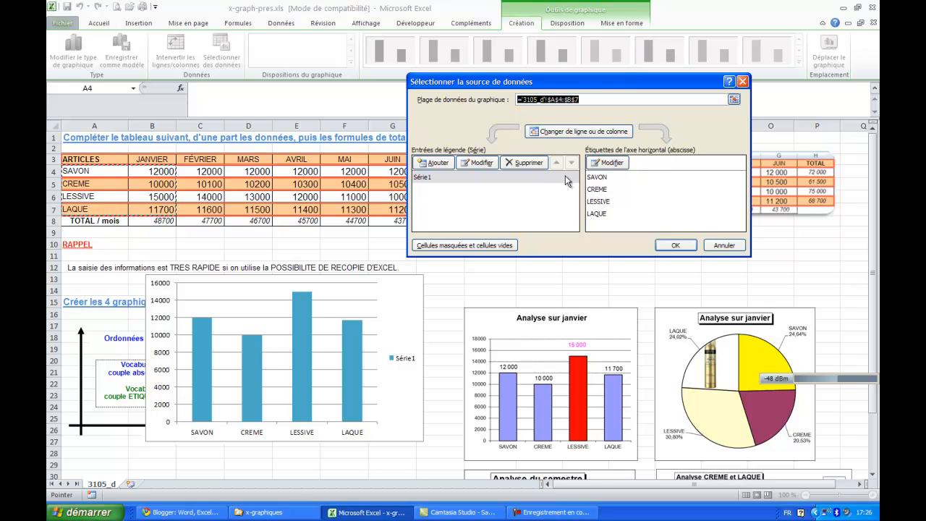
{"action": "left_click", "coordinate": [609, 165]}
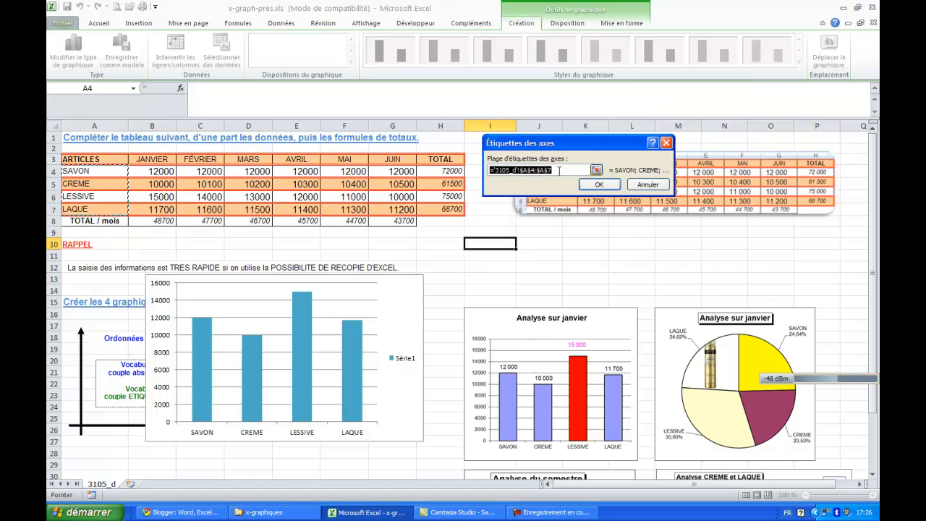
{"action": "left_click", "coordinate": [651, 186]}
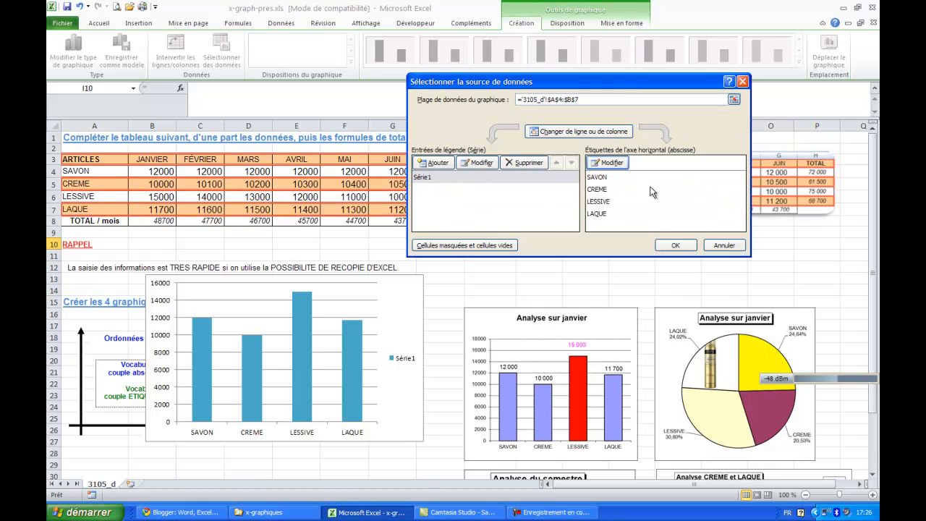
{"action": "left_click", "coordinate": [442, 174]}
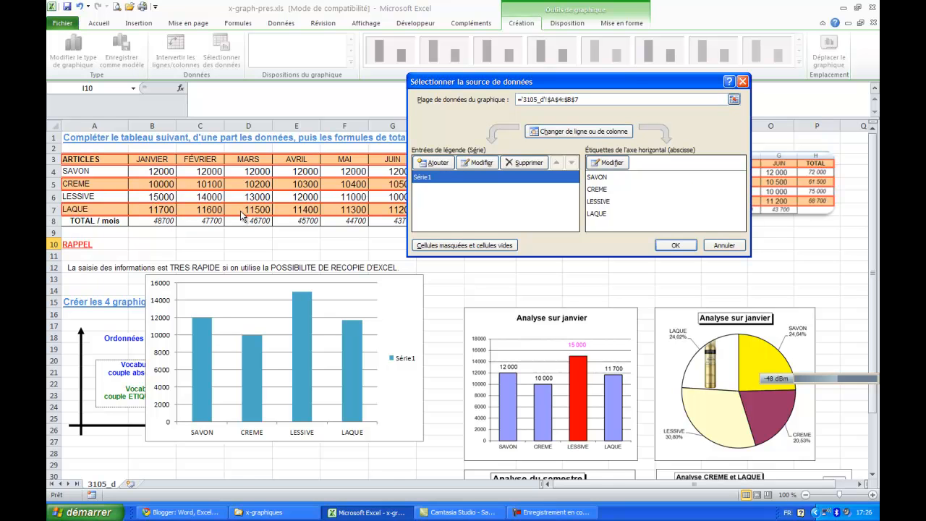
{"action": "left_click", "coordinate": [482, 162]}
{"action": "left_click_drag", "start_coordinate": [553, 181], "coordinate": [491, 178]}
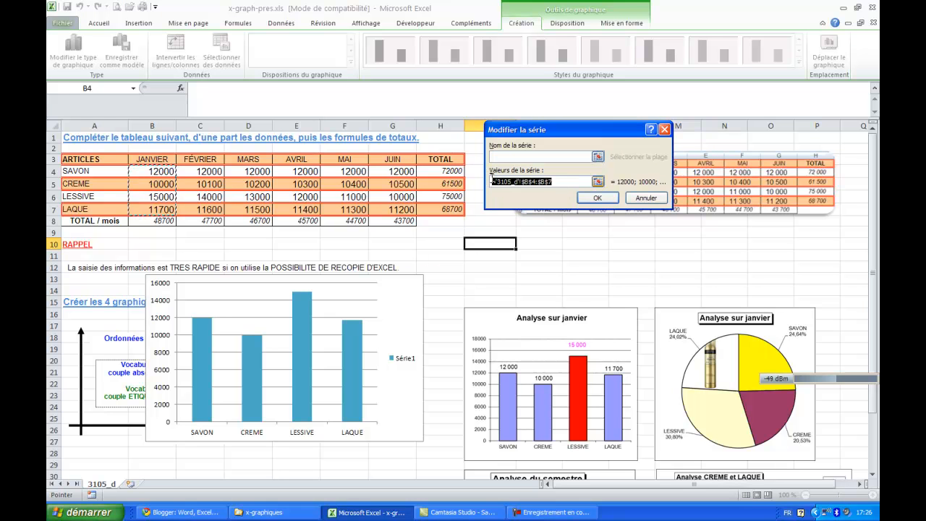
{"action": "left_click", "coordinate": [512, 156]}
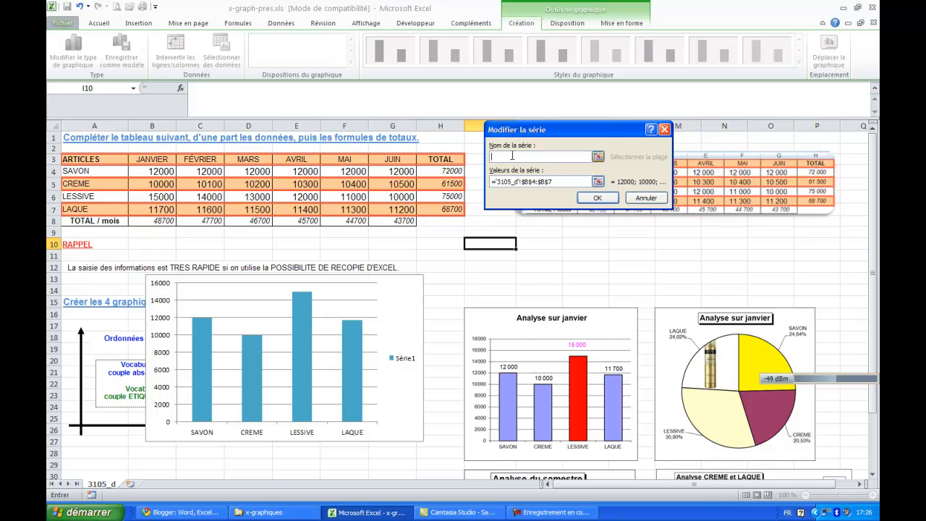
{"action": "left_click", "coordinate": [145, 160]}
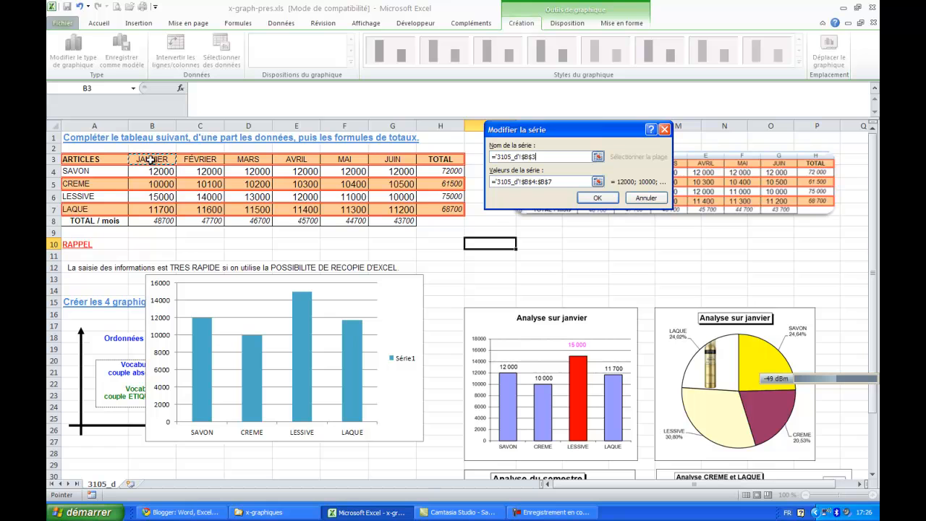
{"action": "left_click", "coordinate": [596, 198]}
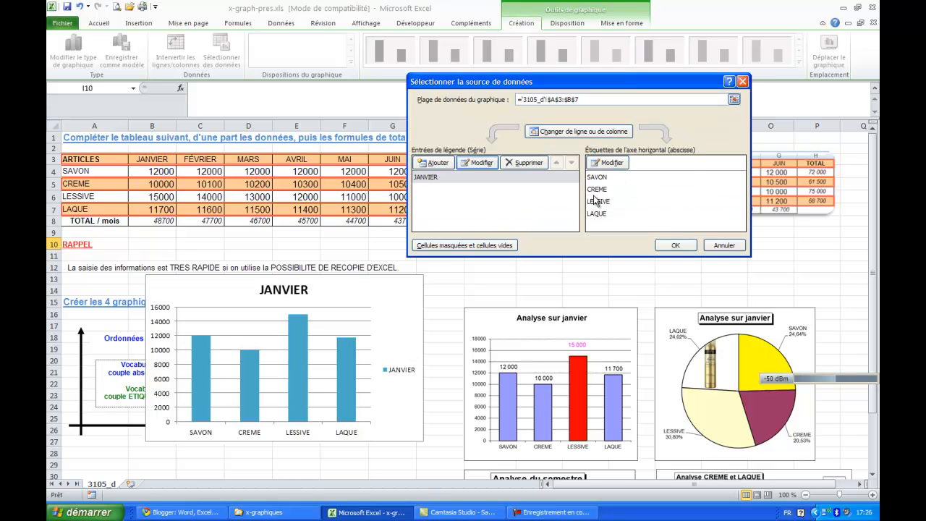
{"action": "left_click", "coordinate": [675, 245]}
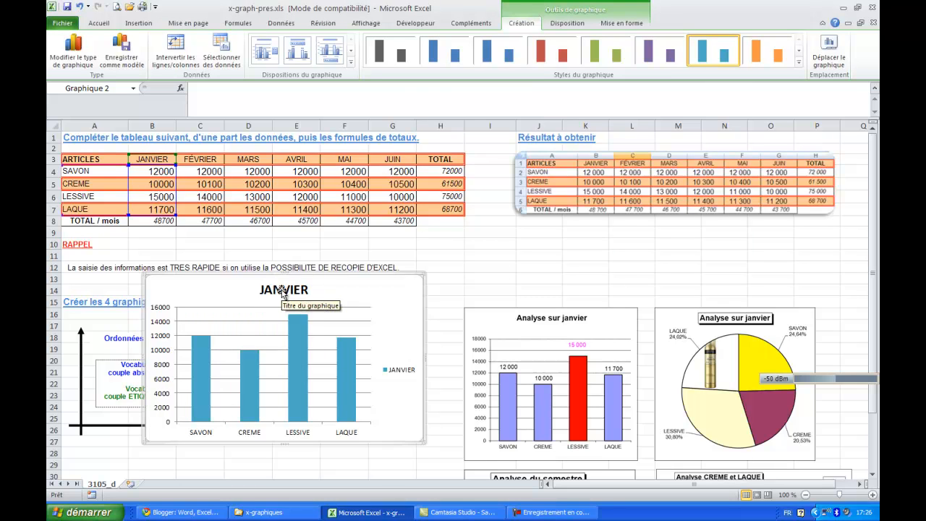
Replace the header in cell B3 with "Mois de janvier" to test the link with the chart title.
{"action": "left_click", "coordinate": [155, 158]}
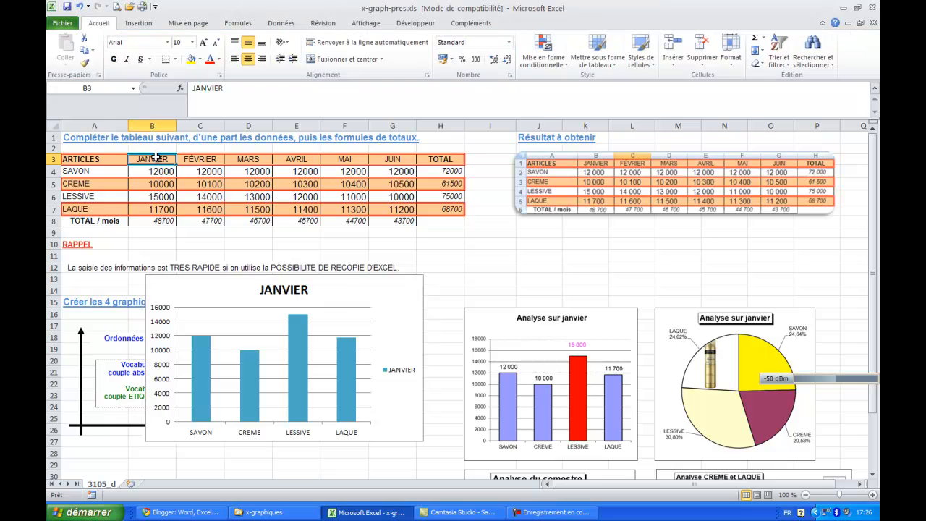
{"action": "type", "text": "M"}
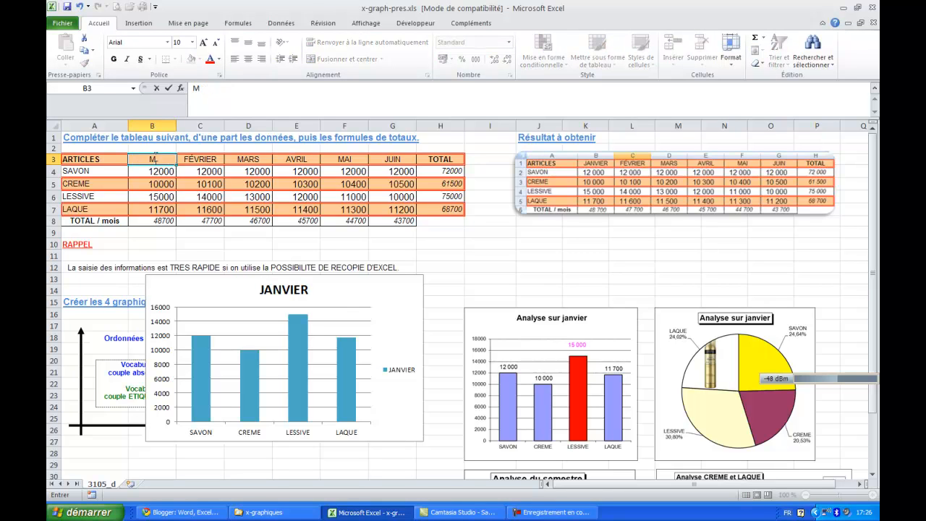
{"action": "type", "text": "ois de janvier"}
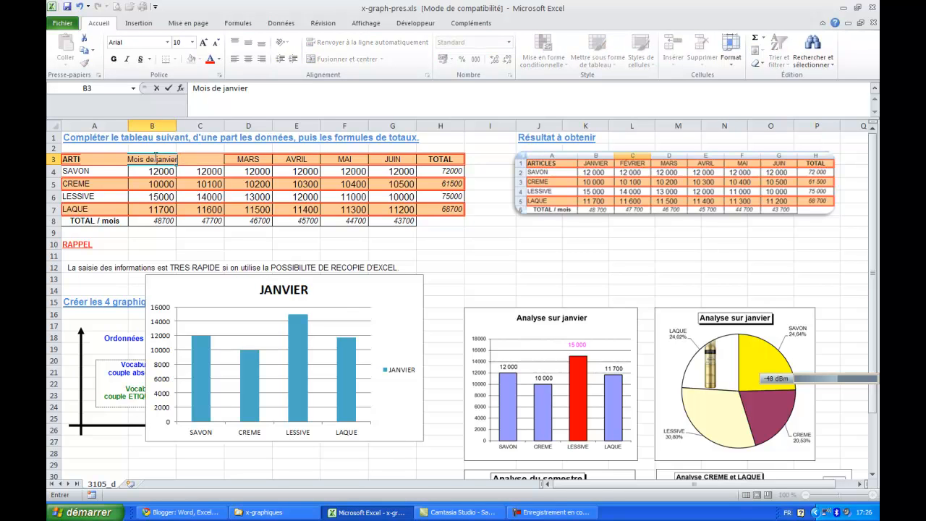
{"action": "key", "text": "Return"}
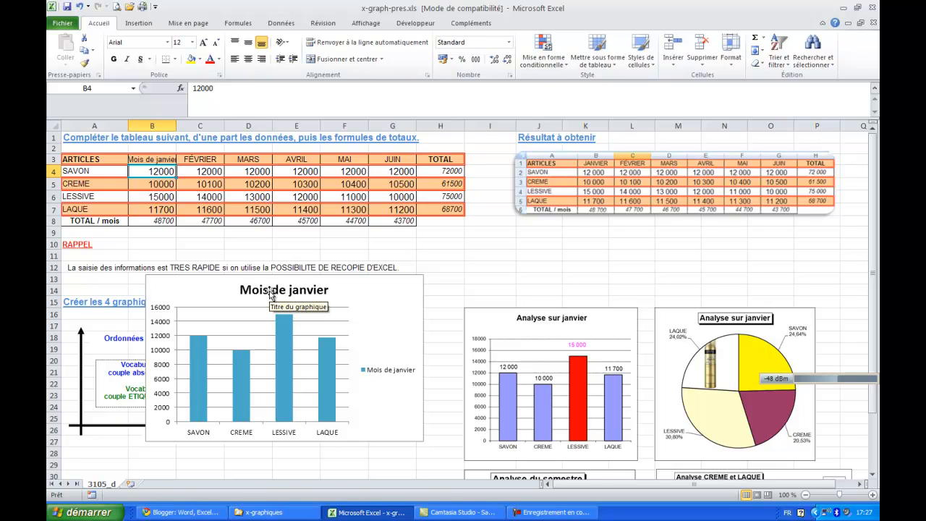
Restore the header in cell B3 to "JANVIER".
{"action": "left_click", "coordinate": [157, 160]}
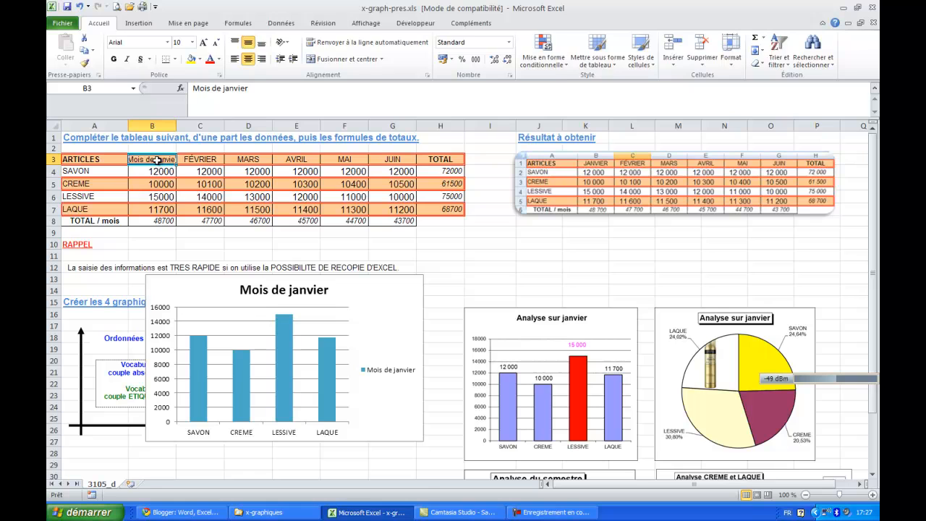
{"action": "type", "text": "JANCVIE"}
{"action": "key", "text": "BackSpace"}
{"action": "key", "text": "BackSpace"}
{"action": "key", "text": "BackSpace"}
{"action": "key", "text": "BackSpace"}
{"action": "type", "text": "VIER"}
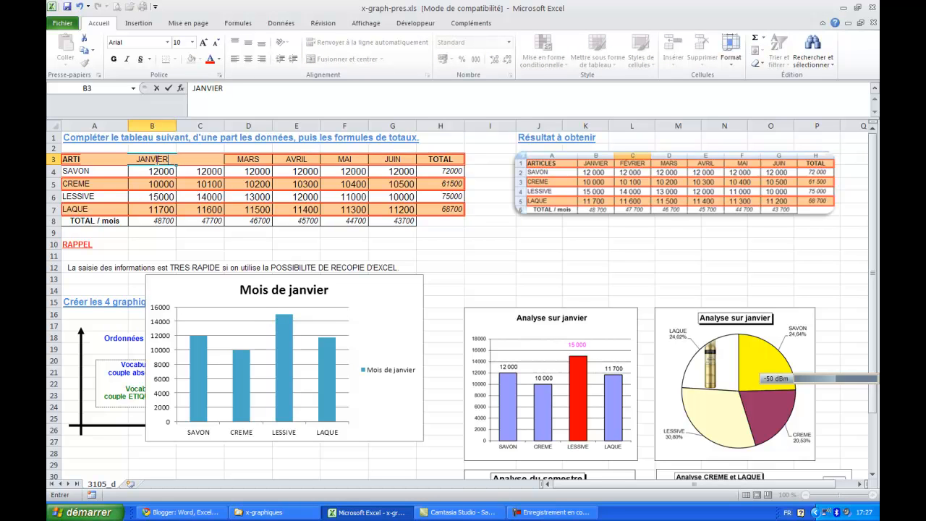
{"action": "key", "text": "Return"}
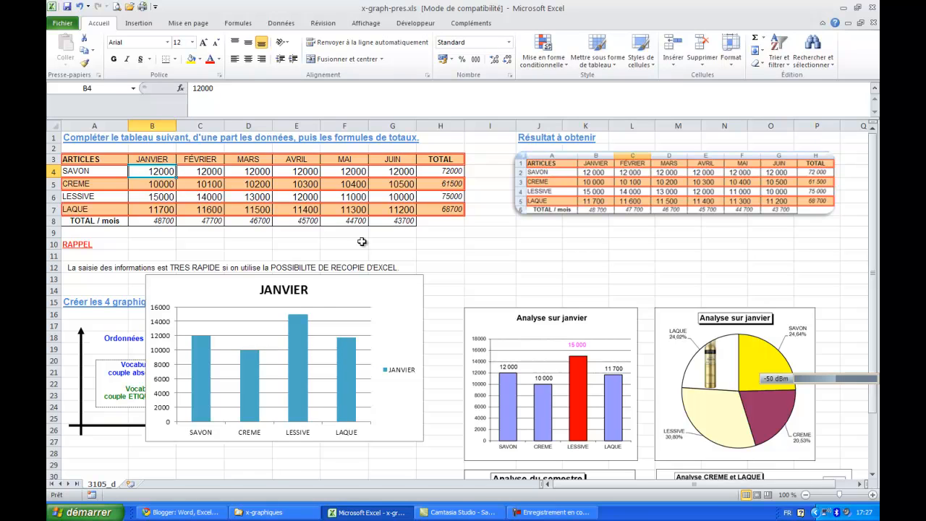
Try the new chart's title options, no title and centred overlay, and finish with the title above the chart.
{"action": "left_click", "coordinate": [376, 292]}
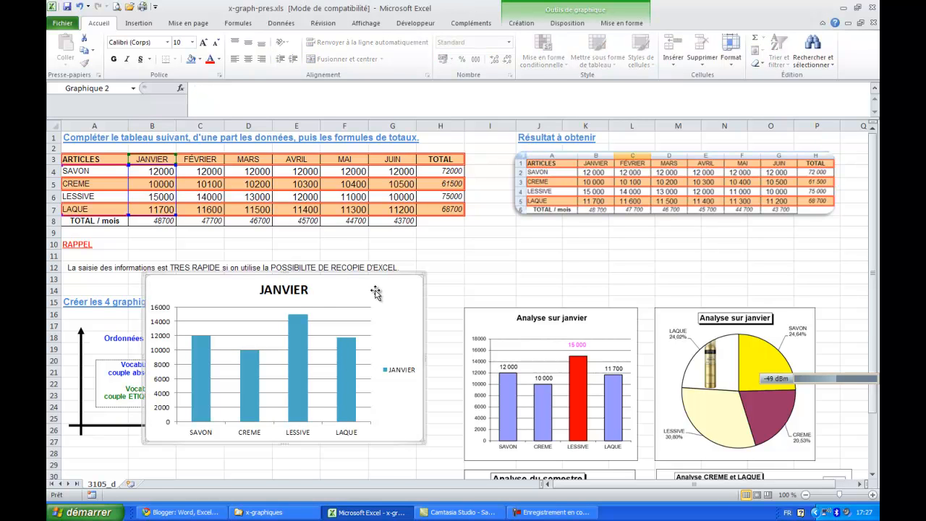
{"action": "left_click", "coordinate": [567, 23]}
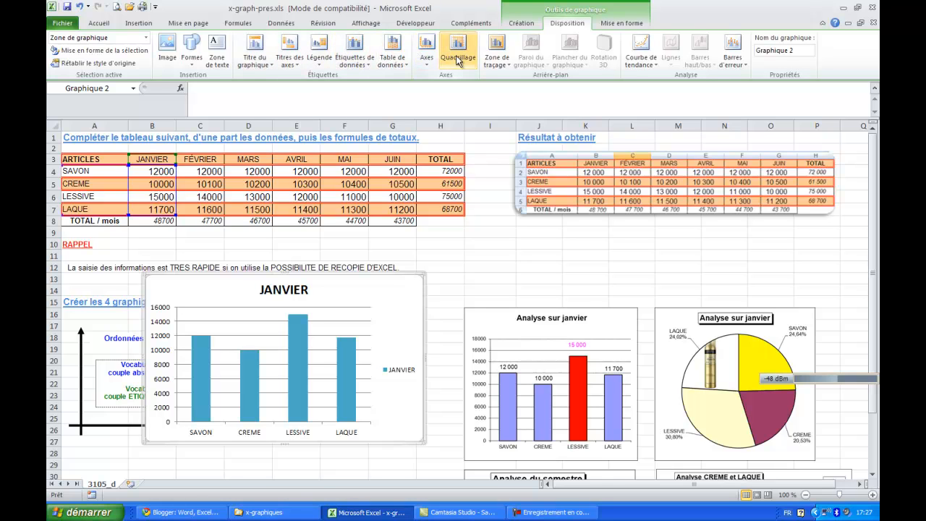
{"action": "left_click", "coordinate": [266, 52]}
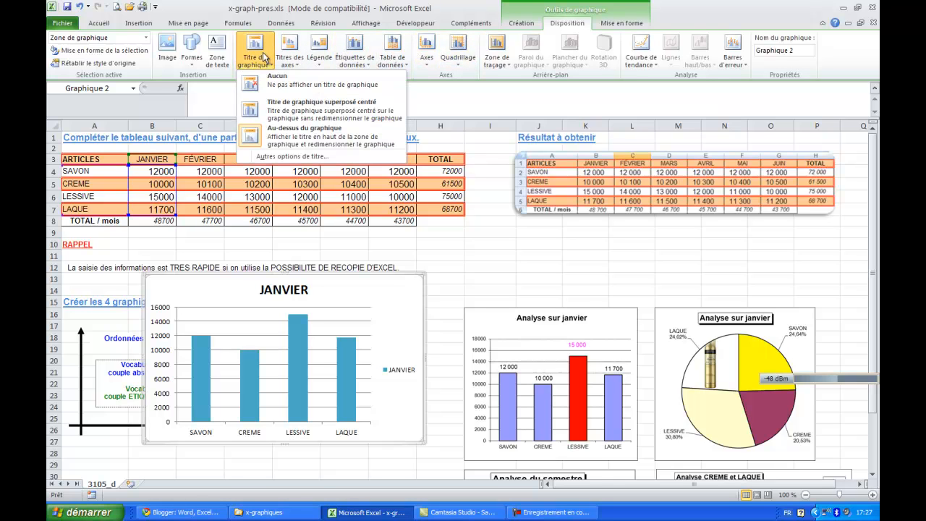
{"action": "left_click", "coordinate": [271, 85]}
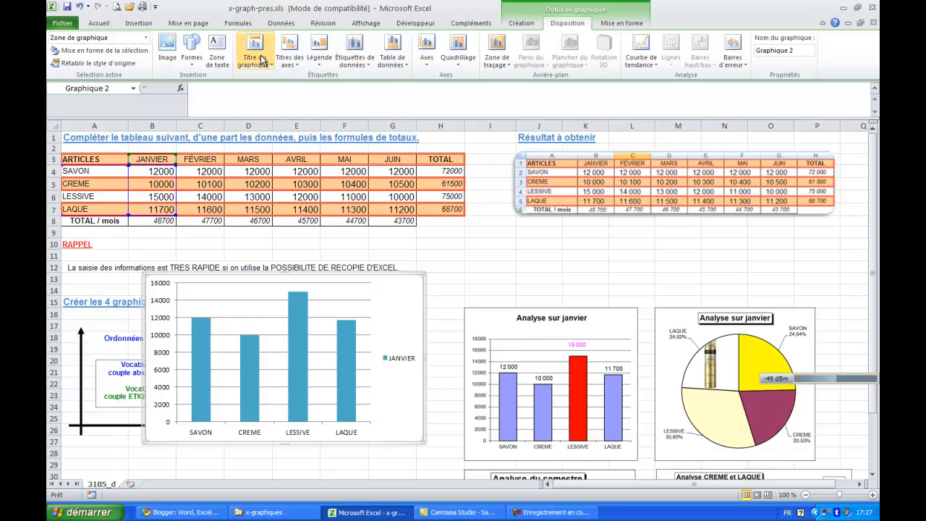
{"action": "left_click", "coordinate": [263, 59]}
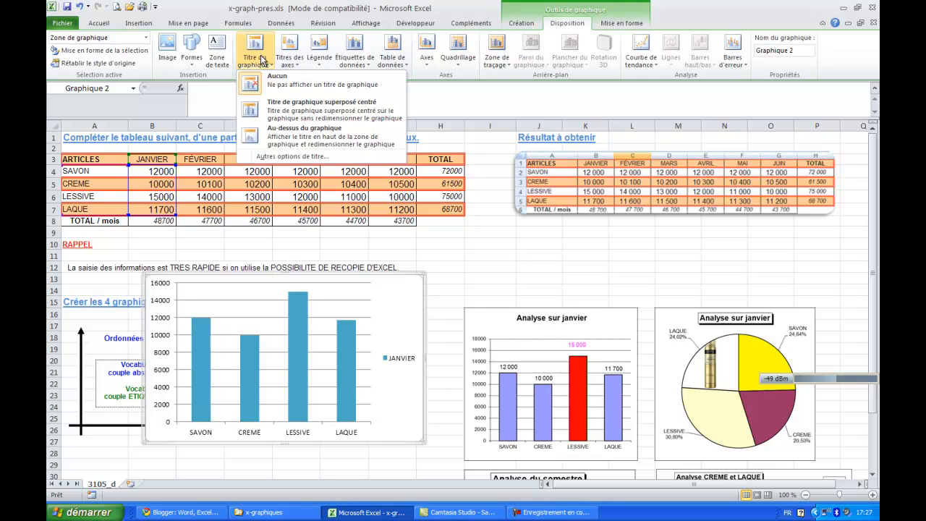
{"action": "left_click", "coordinate": [282, 137]}
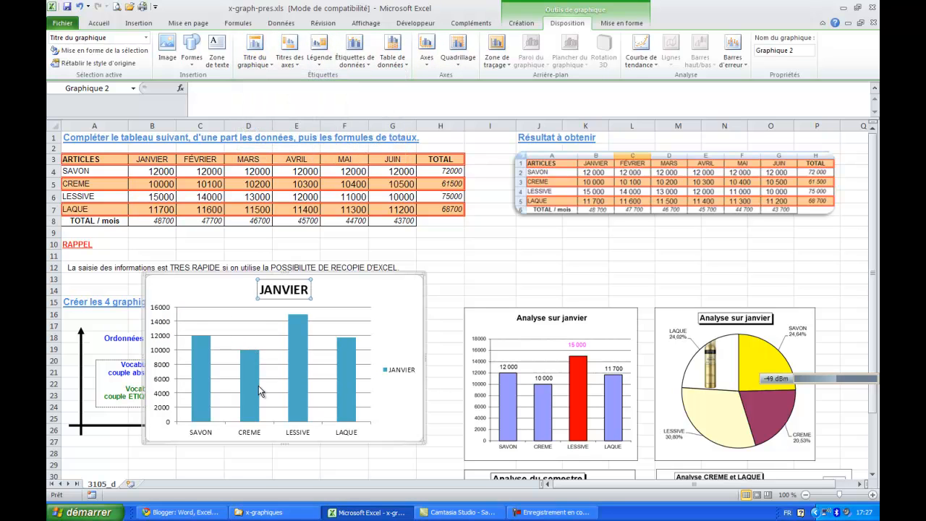
{"action": "left_click", "coordinate": [258, 62]}
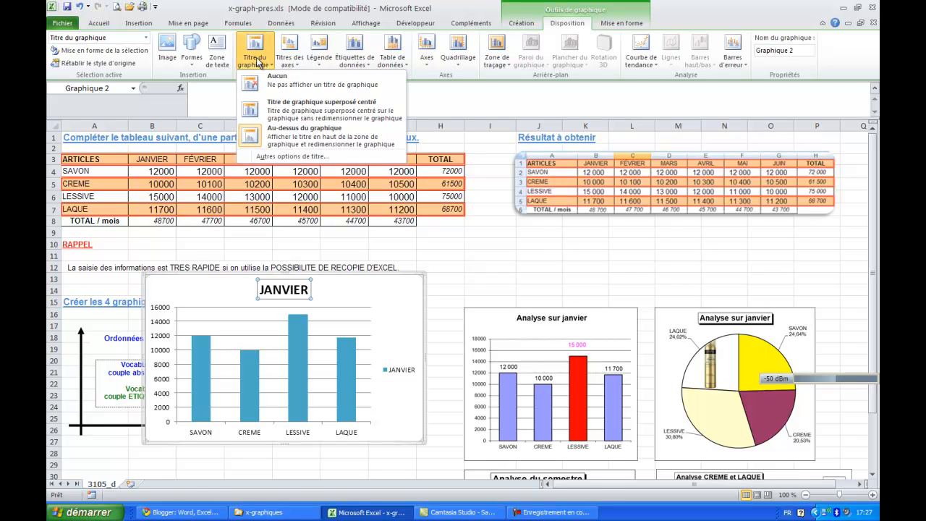
{"action": "left_click", "coordinate": [283, 108]}
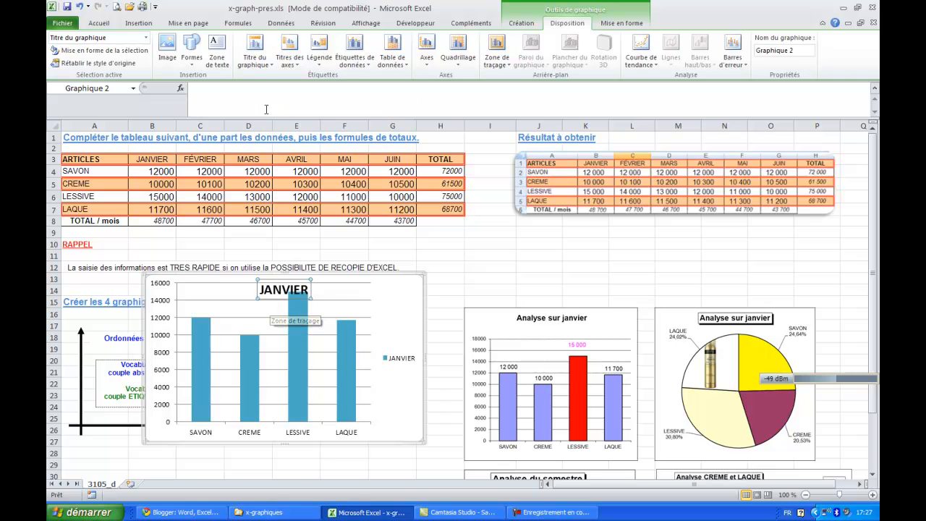
{"action": "left_click", "coordinate": [255, 60]}
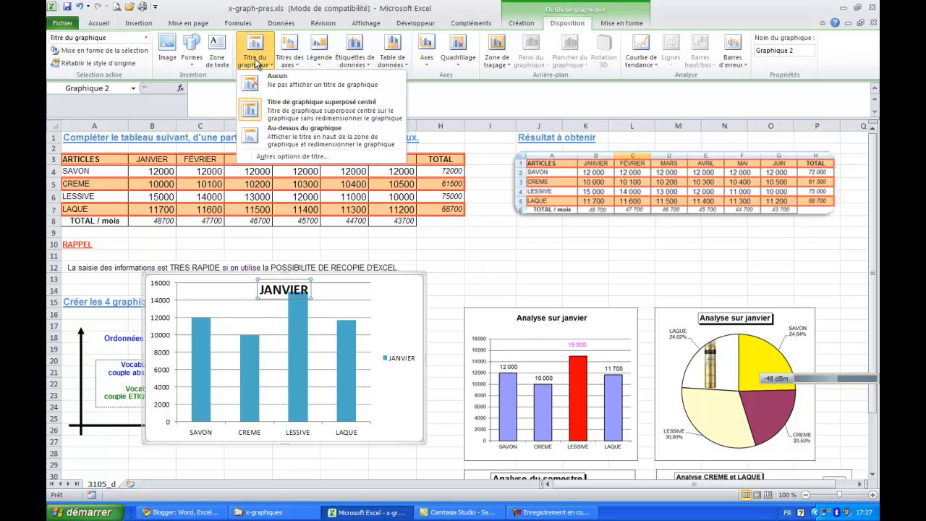
{"action": "left_click", "coordinate": [286, 138]}
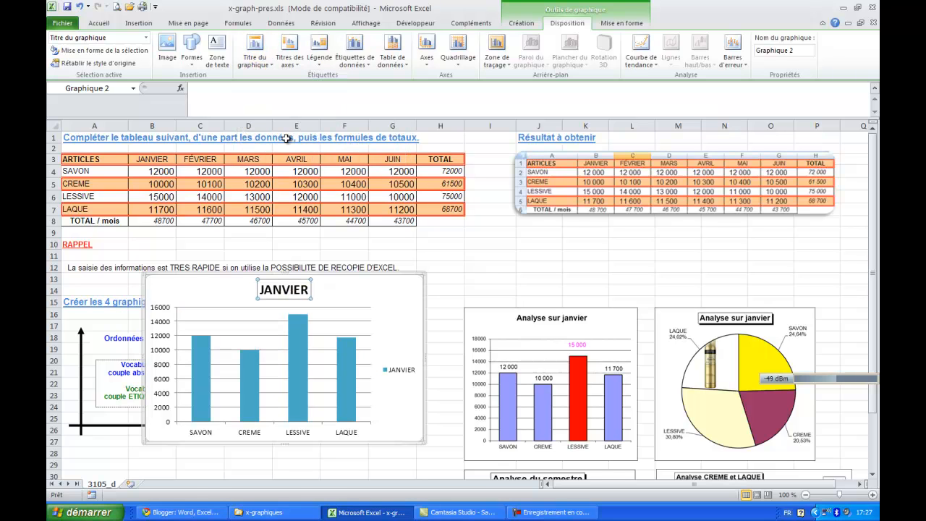
Add a horizontal title "Euros" to the chart's vertical axis and move it above the axis values.
{"action": "left_click", "coordinate": [292, 60]}
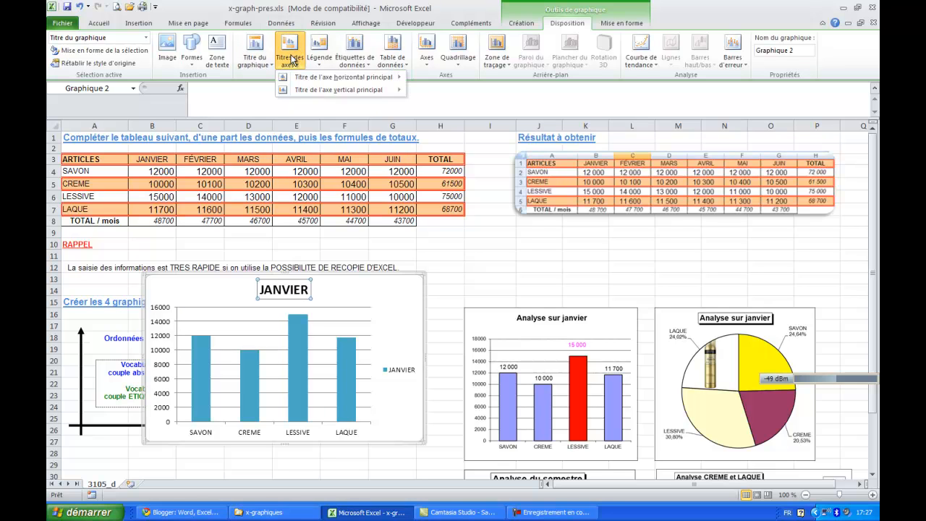
{"action": "mouse_move", "coordinate": [351, 91]}
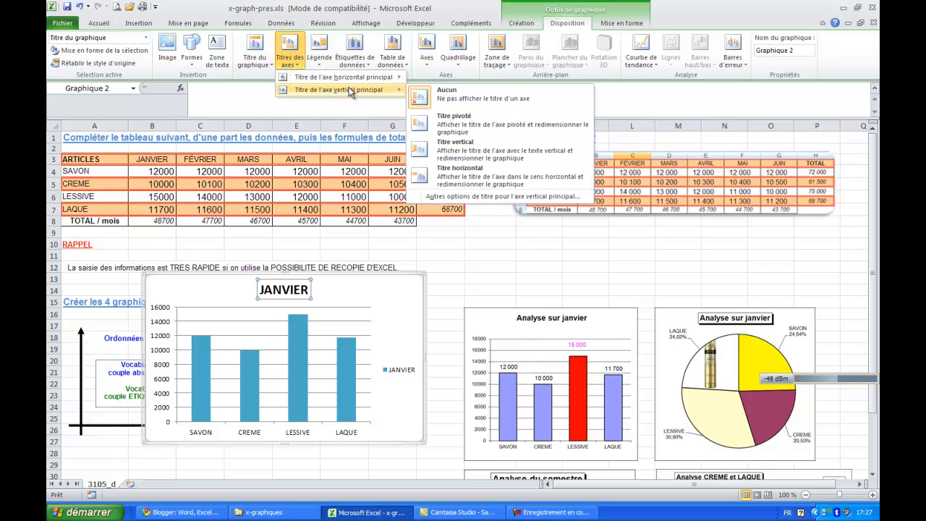
{"action": "left_click", "coordinate": [472, 177]}
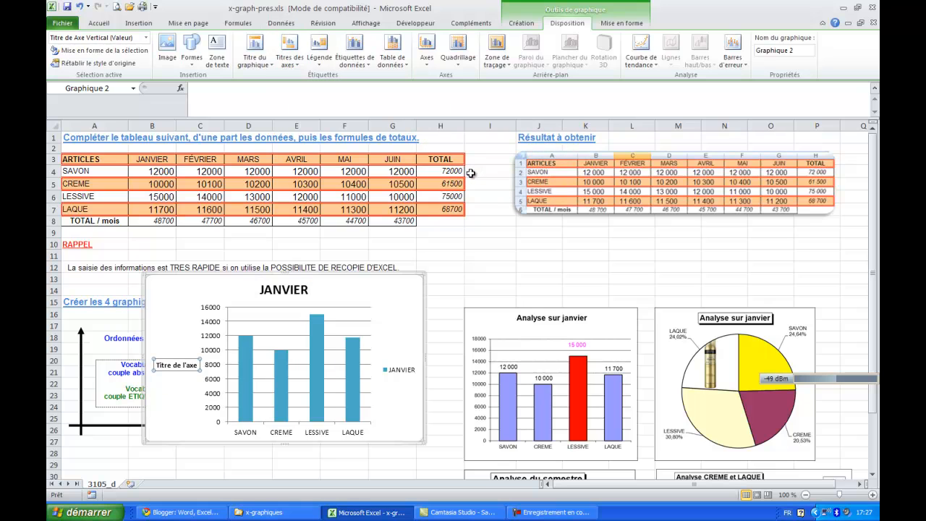
{"action": "type", "text": "Euros"}
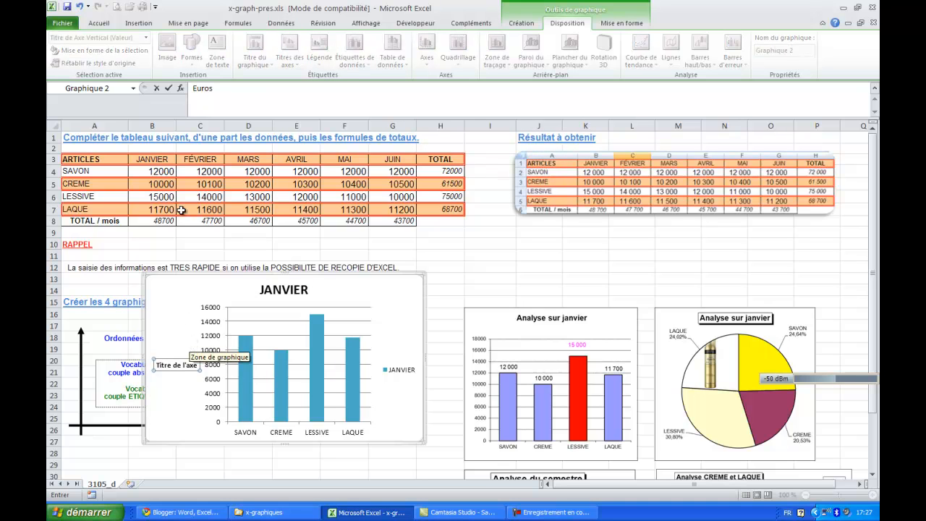
{"action": "key", "text": "Return"}
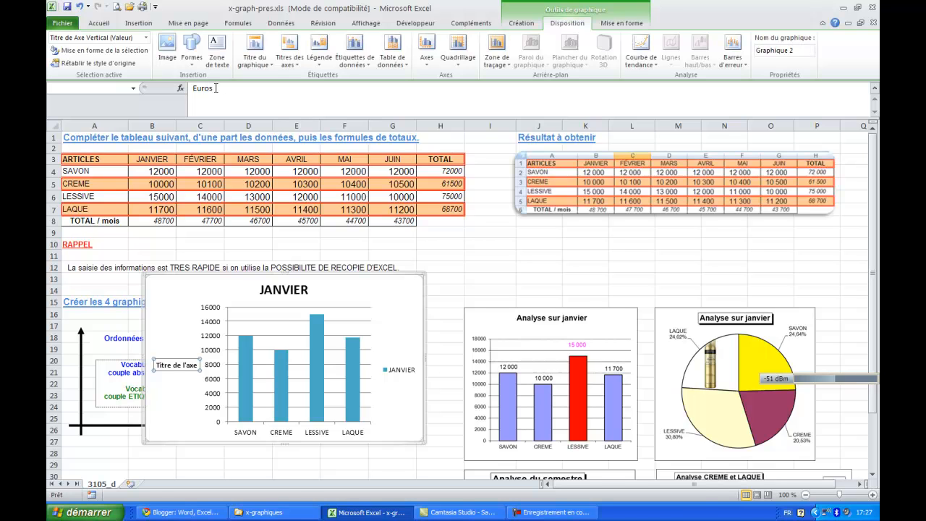
{"action": "left_click_drag", "start_coordinate": [165, 360], "coordinate": [165, 287]}
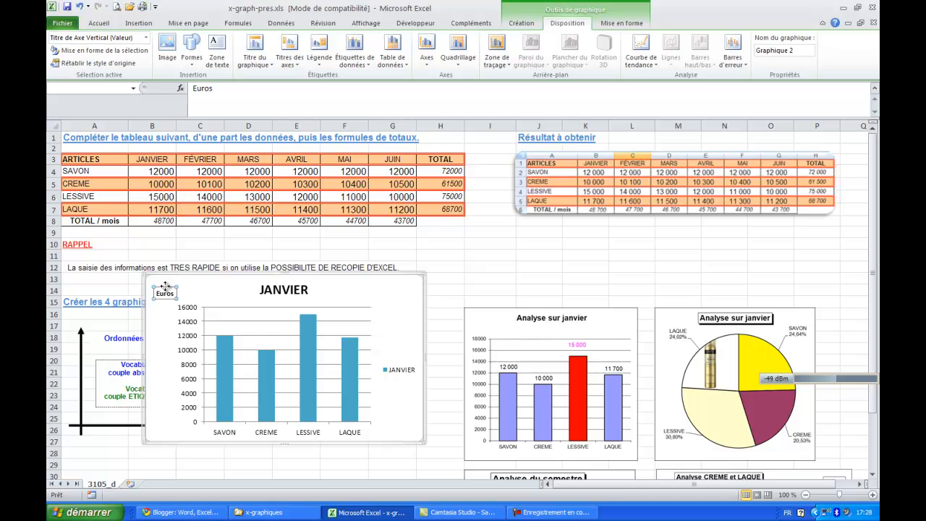
Add the title "Produits" below the chart's horizontal axis and move it to the axis's right end, under the legend.
{"action": "left_click", "coordinate": [291, 54]}
{"action": "mouse_move", "coordinate": [338, 89]}
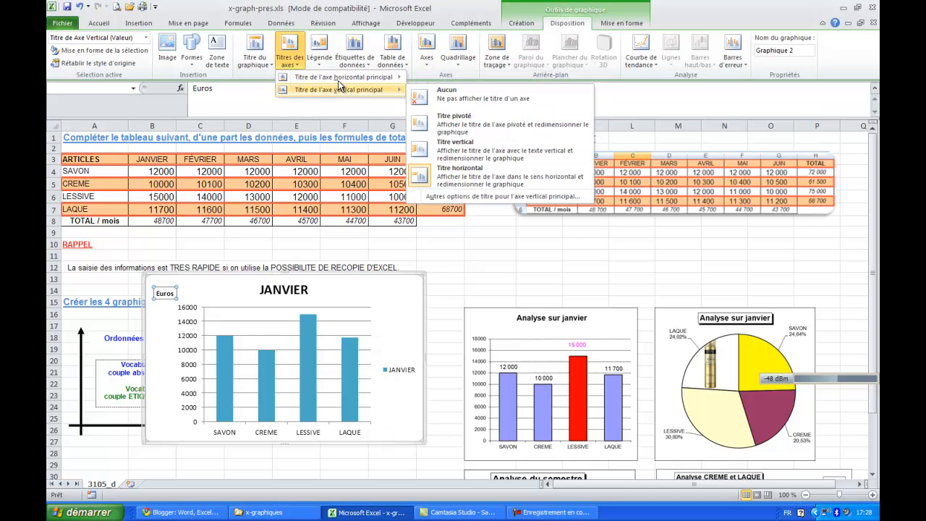
{"action": "left_click", "coordinate": [469, 177]}
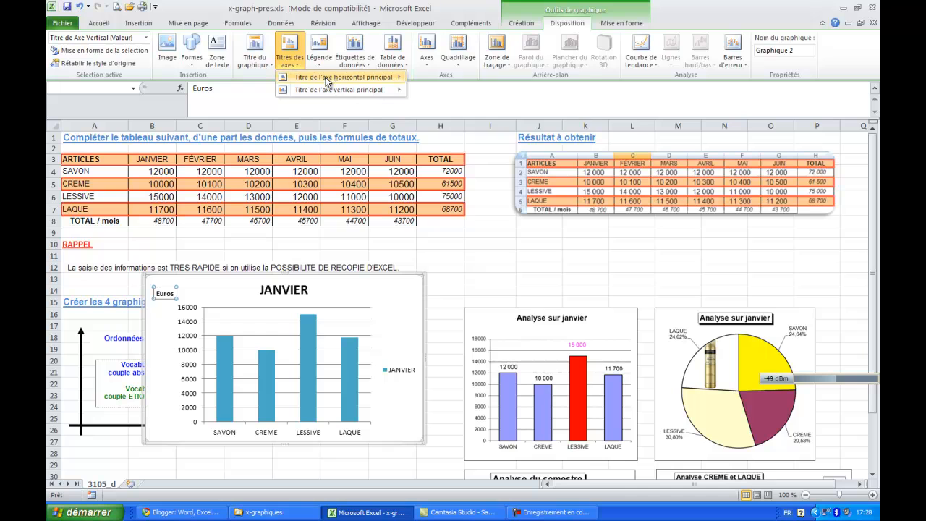
{"action": "mouse_move", "coordinate": [327, 78]}
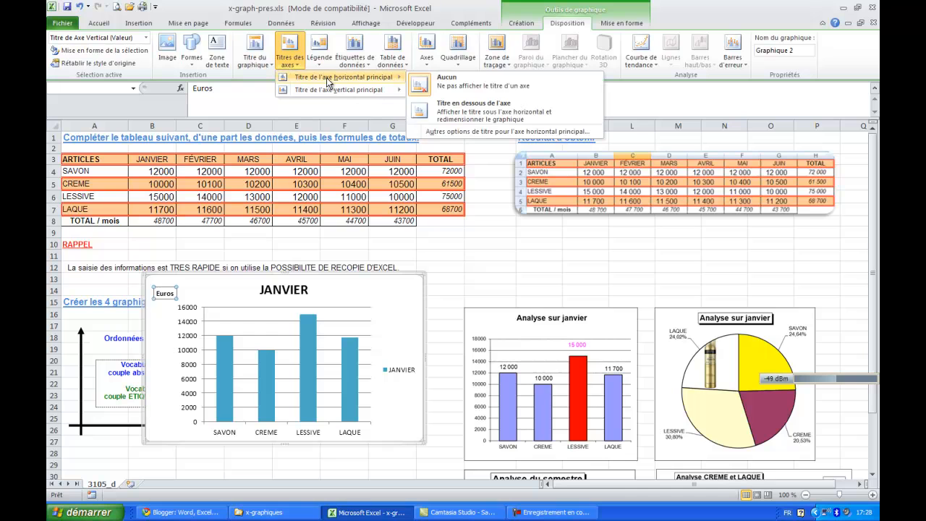
{"action": "left_click", "coordinate": [454, 114]}
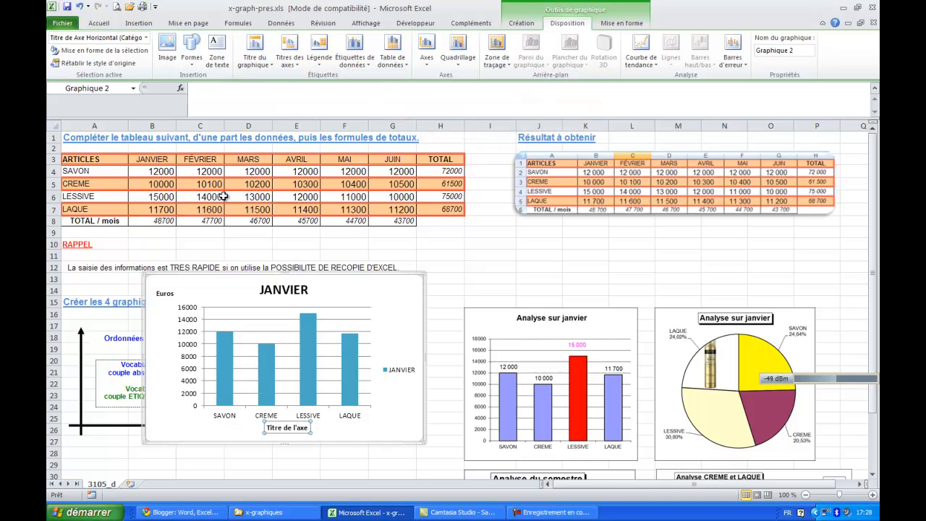
{"action": "left_click", "coordinate": [193, 88]}
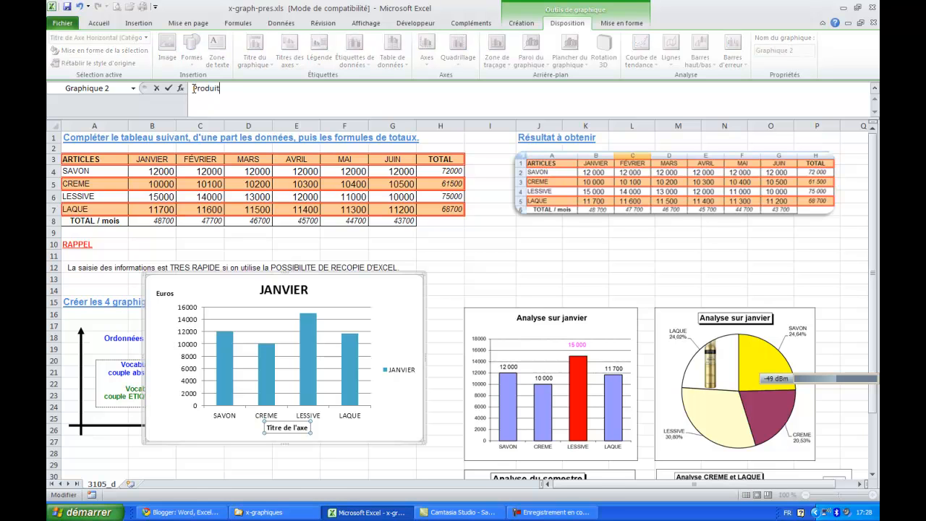
{"action": "type", "text": "Produits"}
{"action": "key", "text": "Return"}
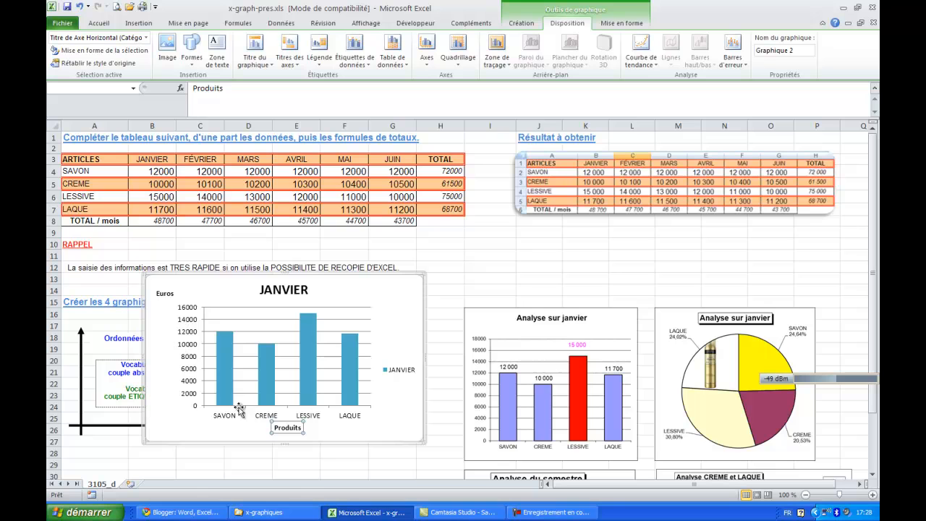
{"action": "left_click_drag", "start_coordinate": [276, 429], "coordinate": [387, 434]}
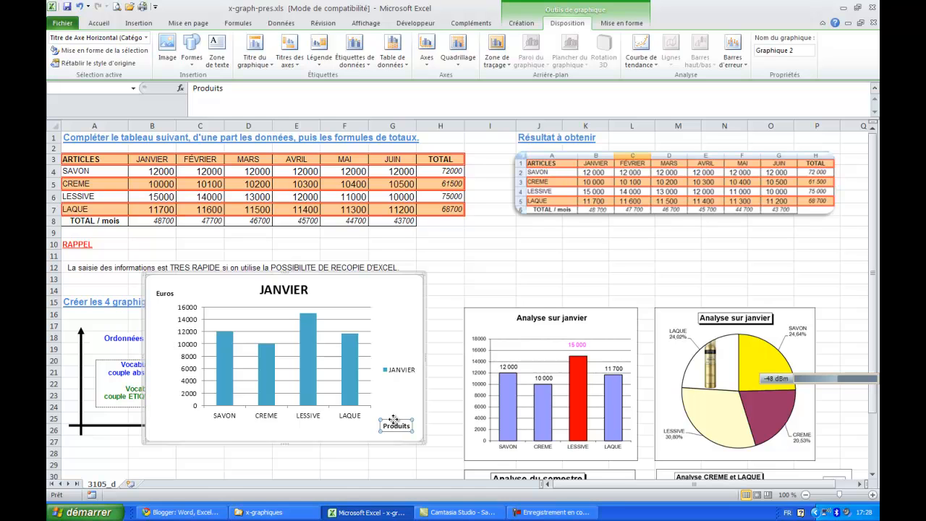
Apply the light aqua shape style with a coloured outline to both axis titles, "Produits" and "Euros".
{"action": "left_click", "coordinate": [622, 23]}
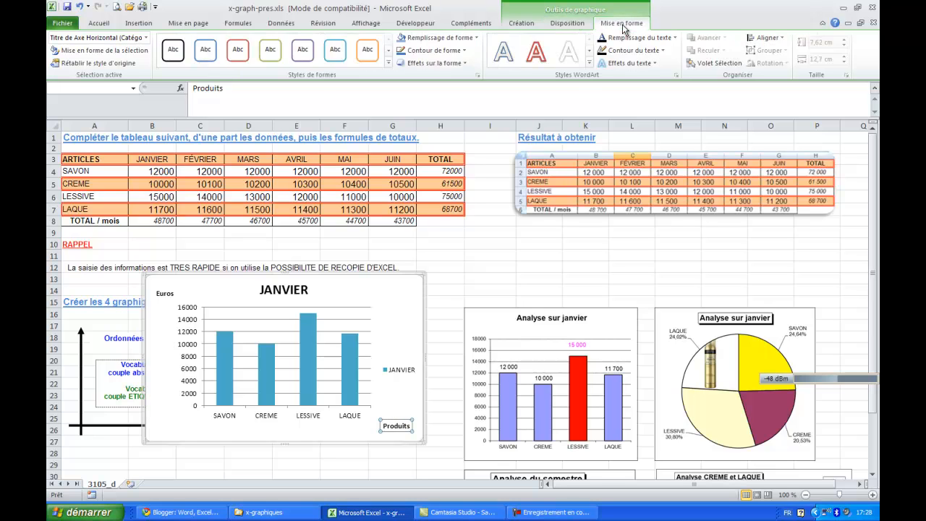
{"action": "left_click", "coordinate": [389, 62]}
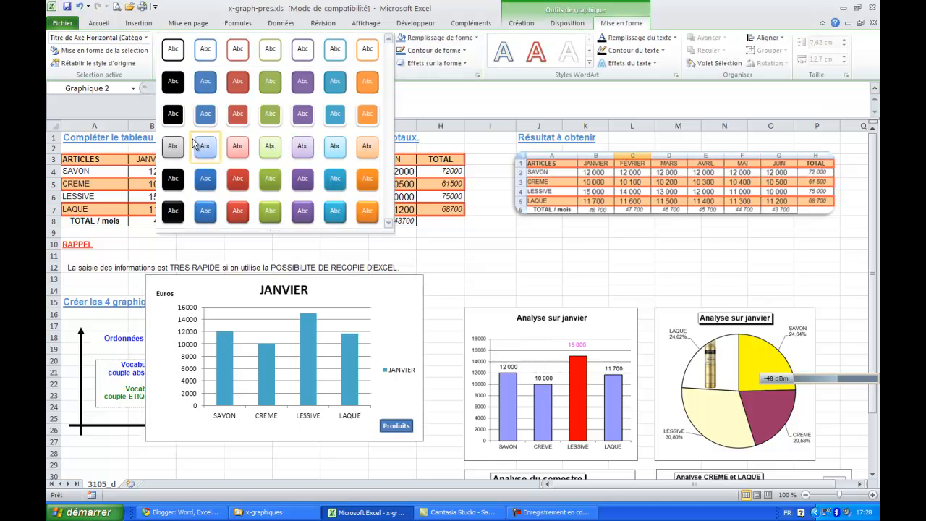
{"action": "left_click", "coordinate": [333, 146]}
{"action": "left_click", "coordinate": [165, 293]}
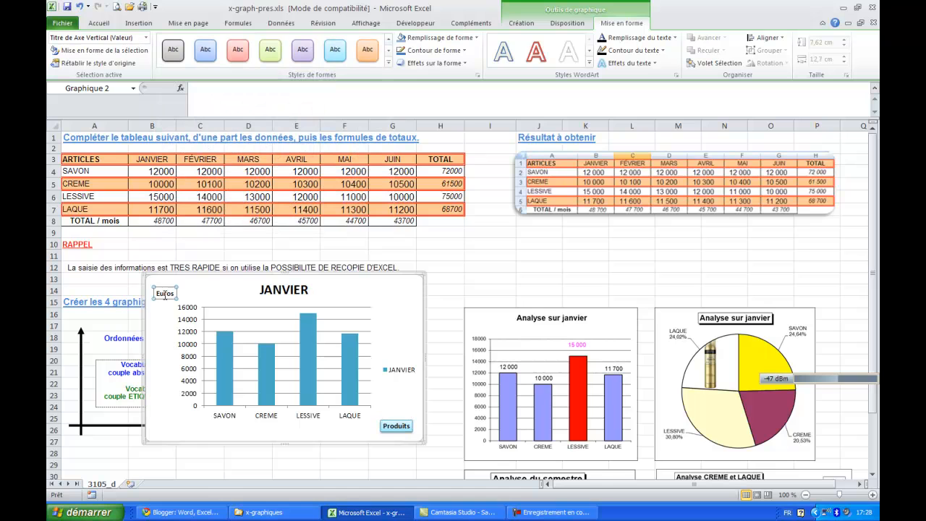
{"action": "left_click", "coordinate": [335, 52]}
{"action": "left_click", "coordinate": [202, 57]}
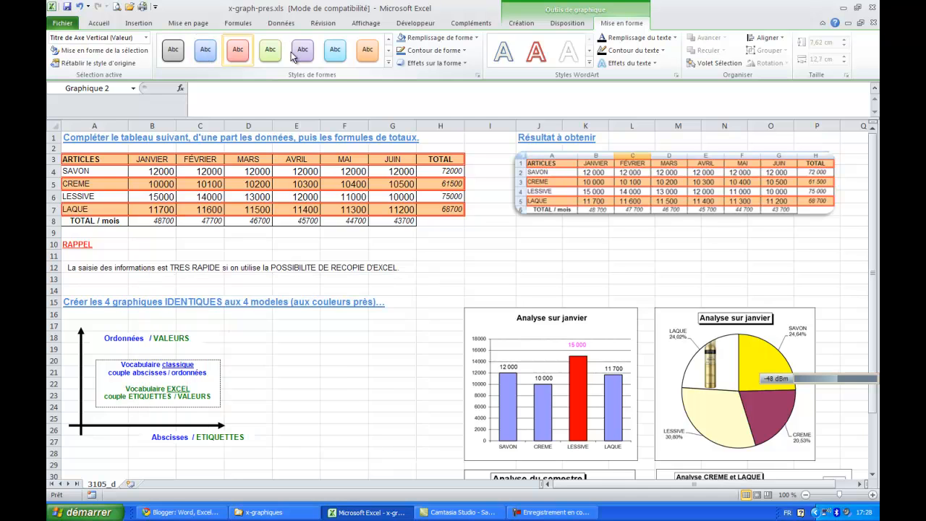
Give the chart title a black outline shape style and an outer shadow offset to the lower right.
{"action": "left_click", "coordinate": [281, 287]}
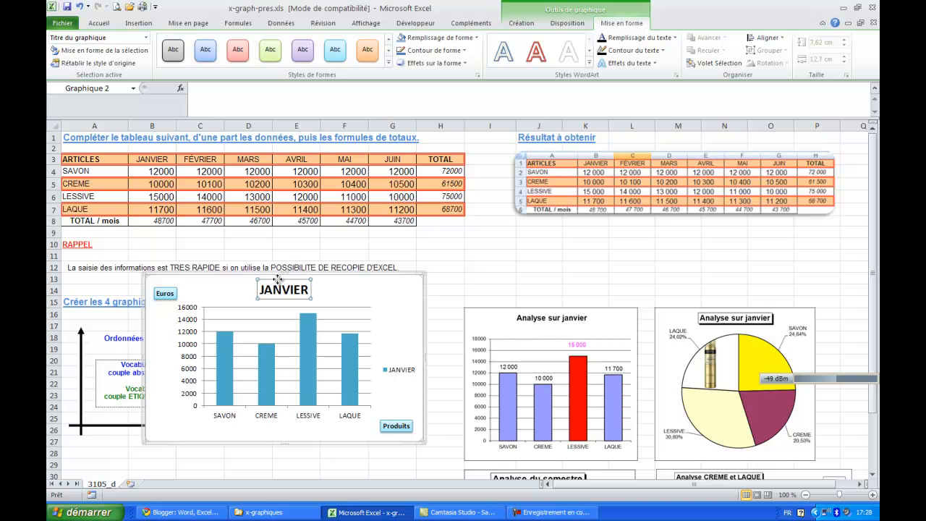
{"action": "left_click", "coordinate": [389, 64]}
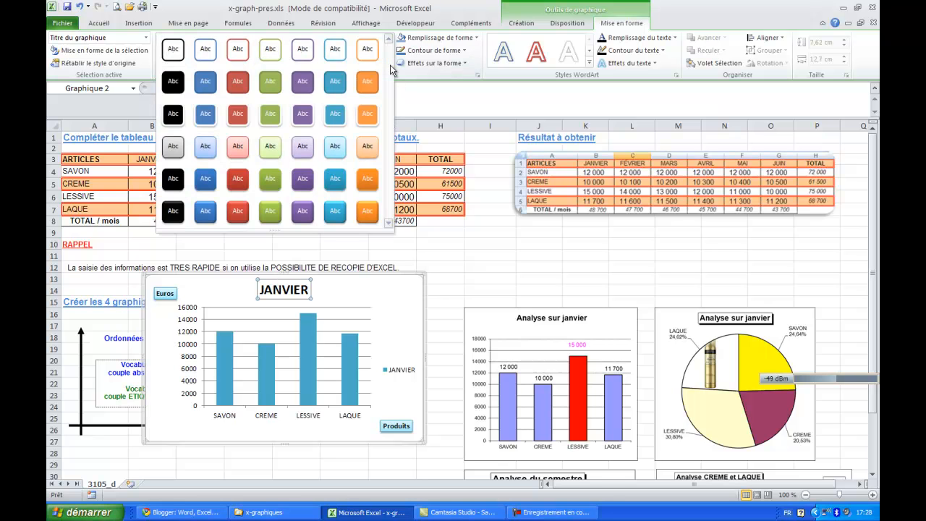
{"action": "left_click", "coordinate": [172, 58]}
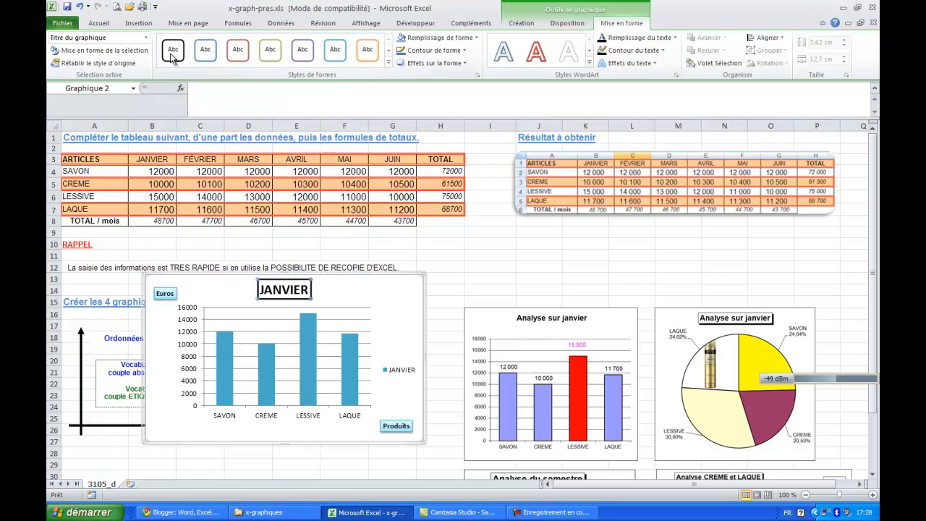
{"action": "left_click", "coordinate": [420, 63]}
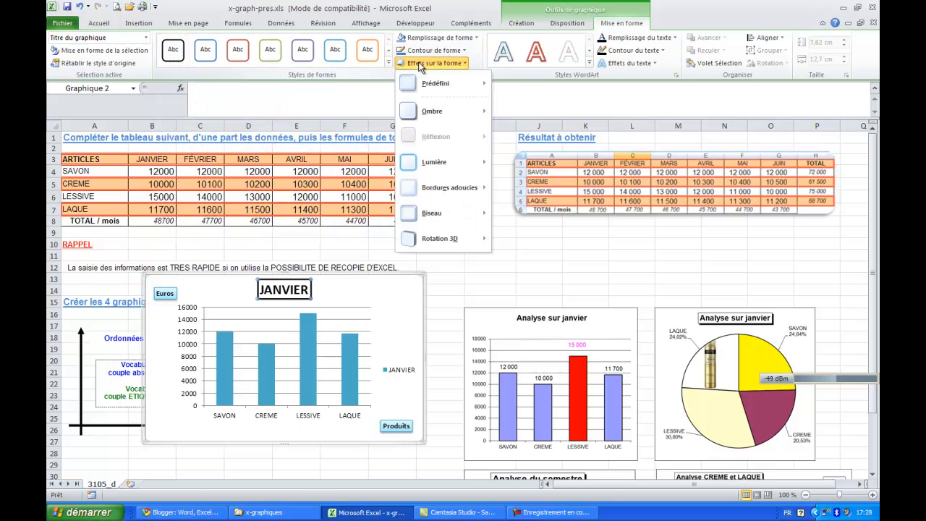
{"action": "mouse_move", "coordinate": [428, 112]}
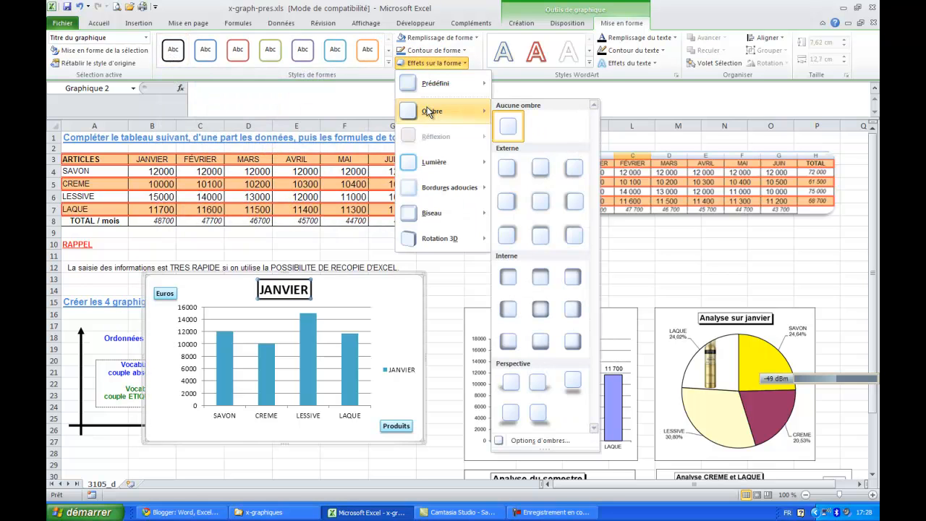
{"action": "left_click", "coordinate": [505, 171]}
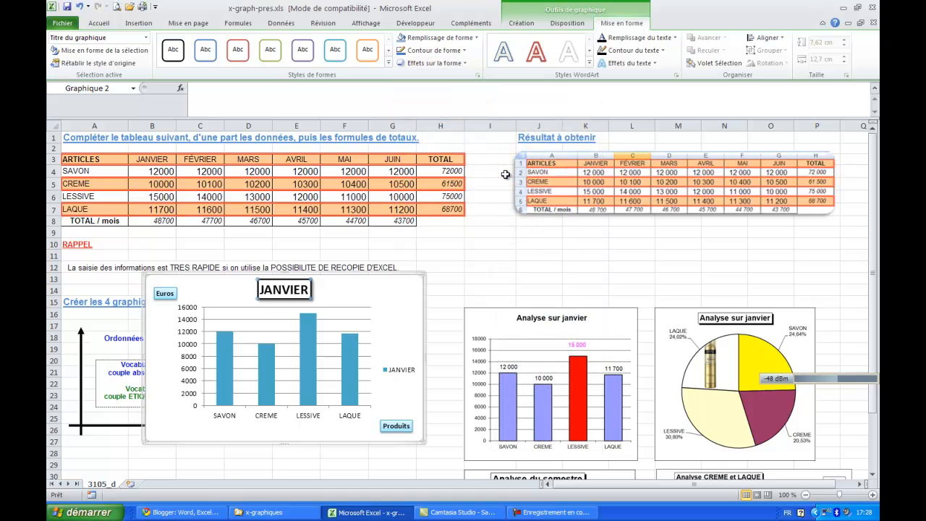
{"action": "left_click", "coordinate": [397, 313]}
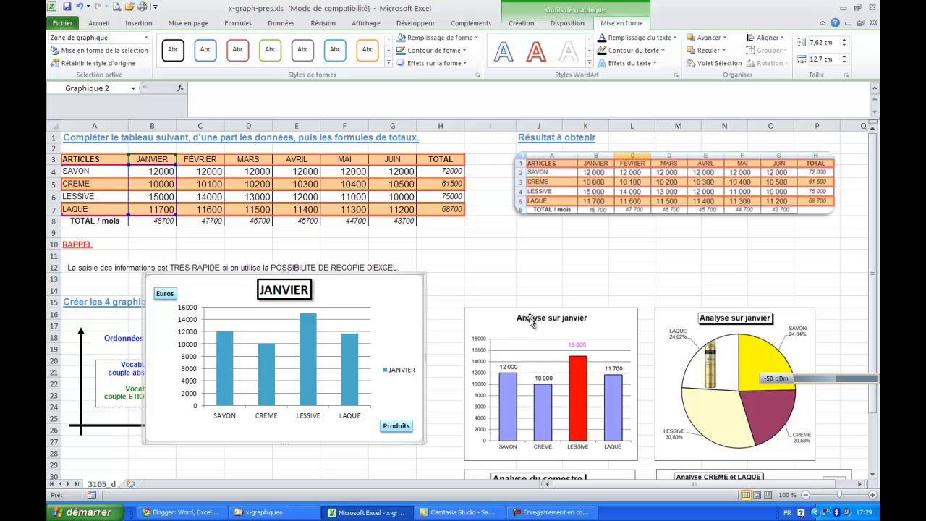
Change the chart title text to "Analyse sur Janvier".
{"action": "left_click", "coordinate": [287, 289]}
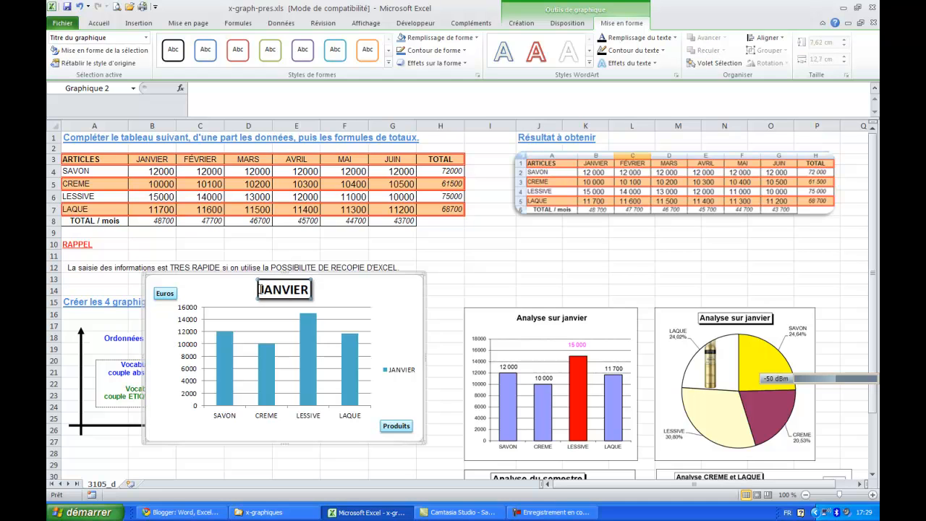
{"action": "type", "text": "Analyse "}
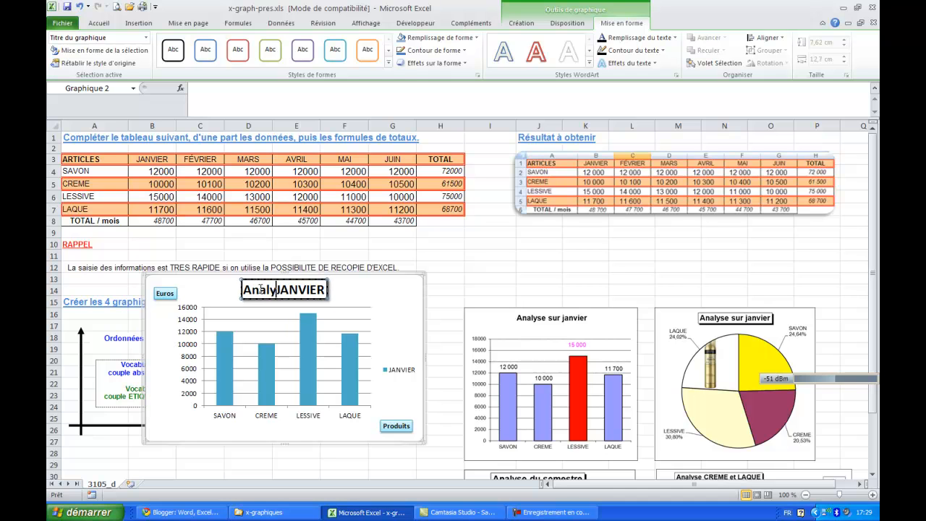
{"action": "type", "text": "sur "}
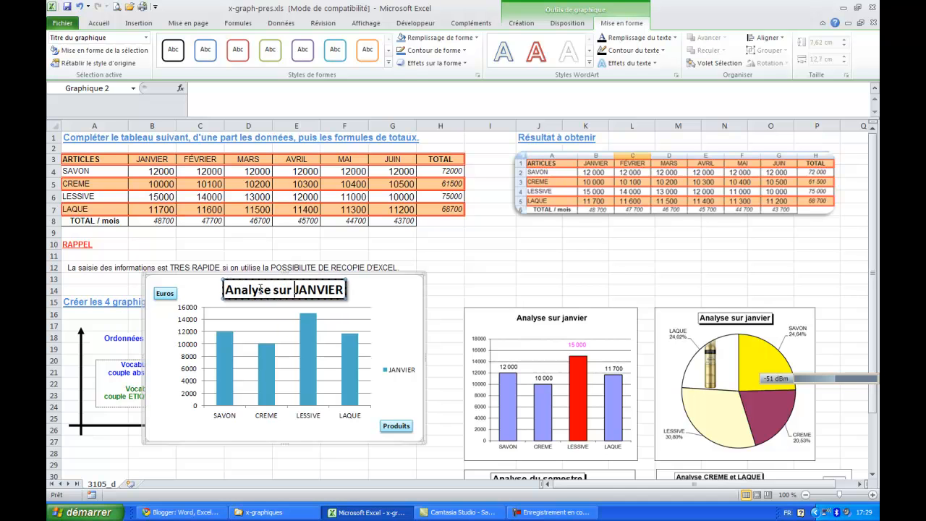
{"action": "type", "text": "JAnvier"}
{"action": "key", "text": "Delete"}
{"action": "key", "text": "Delete"}
{"action": "key", "text": "Delete"}
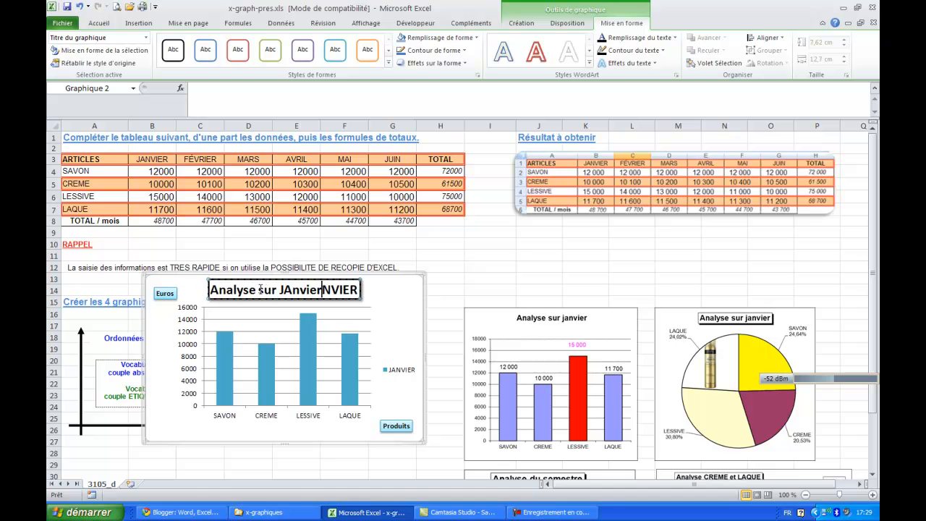
{"action": "key", "text": "BackSpace"}
{"action": "key", "text": "BackSpace"}
{"action": "key", "text": "BackSpace"}
{"action": "key", "text": "BackSpace"}
{"action": "key", "text": "BackSpace"}
{"action": "key", "text": "BackSpace"}
{"action": "type", "text": "anvier"}
{"action": "key", "text": "Delete"}
{"action": "key", "text": "Delete"}
{"action": "key", "text": "Delete"}
{"action": "key", "text": "Delete"}
{"action": "left_click", "coordinate": [388, 303]}
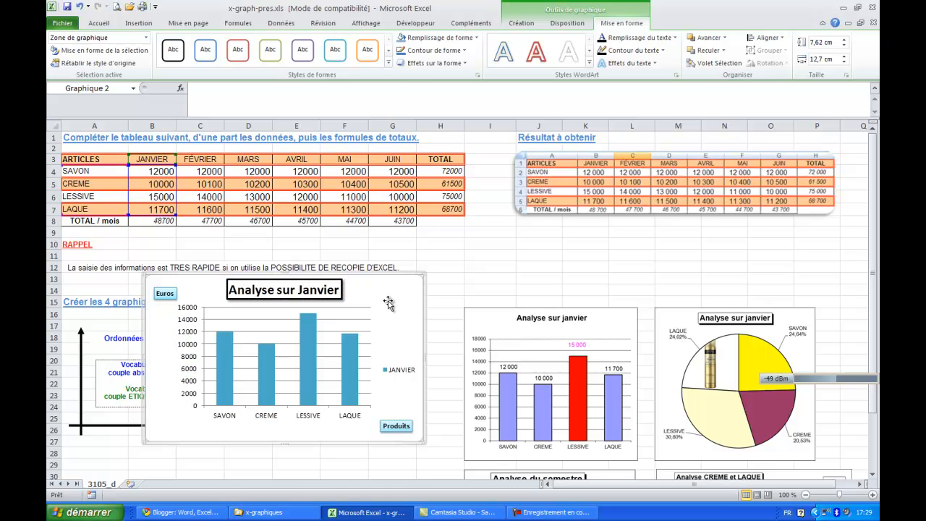
Turn off the legend of the January column chart.
{"action": "left_click", "coordinate": [251, 325]}
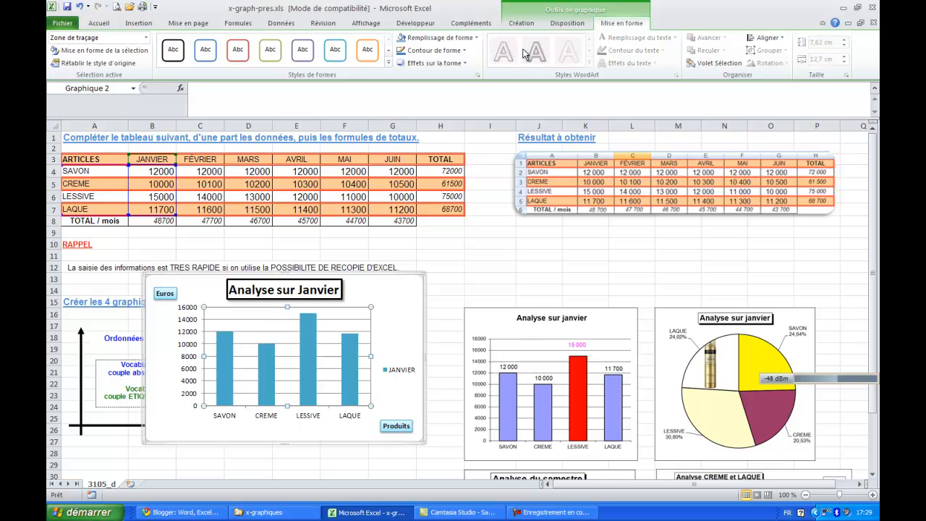
{"action": "left_click", "coordinate": [567, 24]}
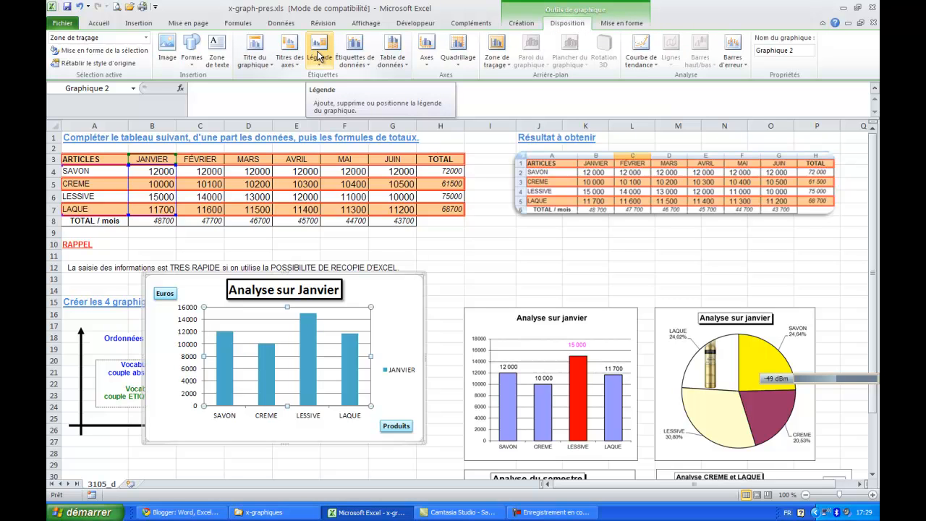
{"action": "left_click", "coordinate": [399, 372]}
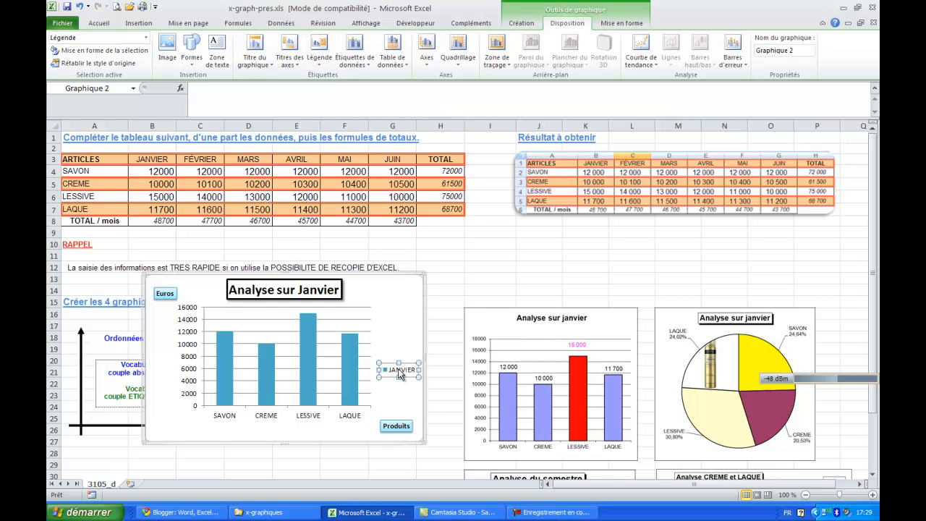
{"action": "left_click", "coordinate": [319, 58]}
{"action": "left_click", "coordinate": [342, 79]}
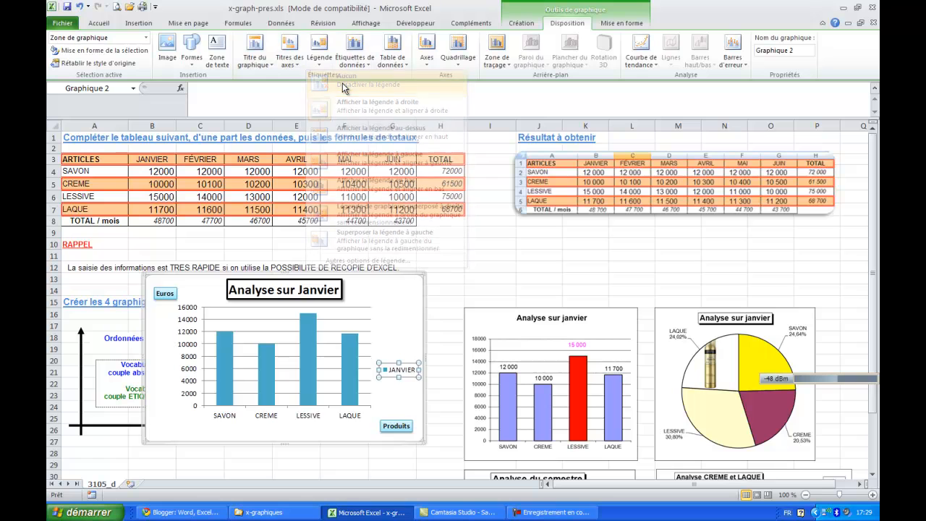
Try the legend on the left side of the chart and delete it again.
{"action": "left_click", "coordinate": [322, 59]}
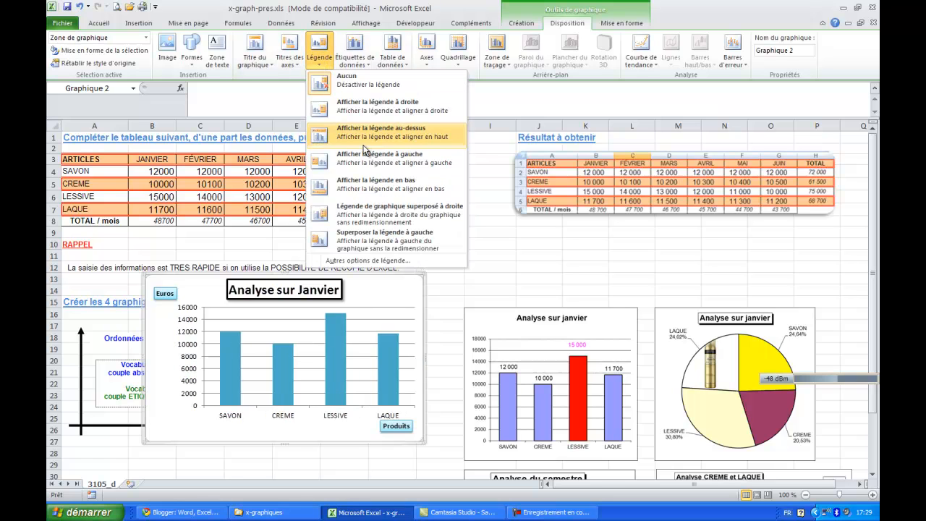
{"action": "left_click", "coordinate": [368, 167]}
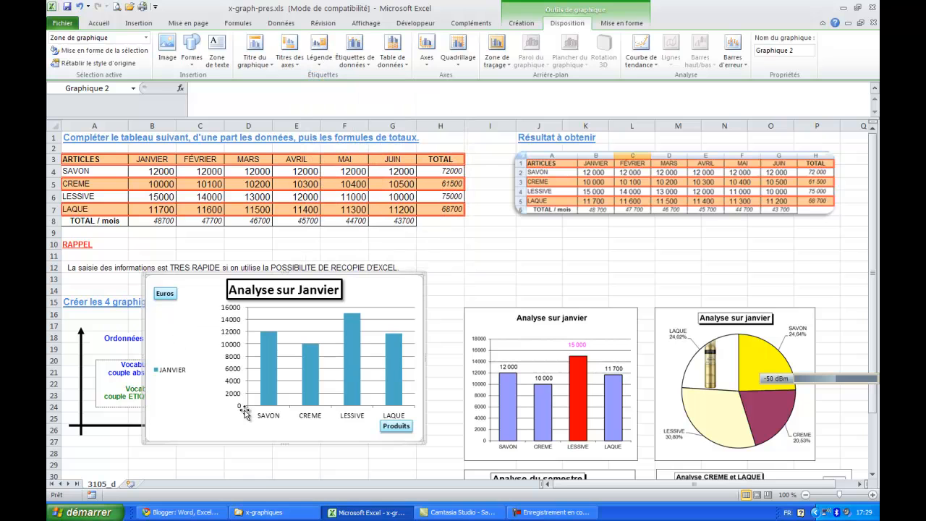
{"action": "left_click", "coordinate": [174, 374]}
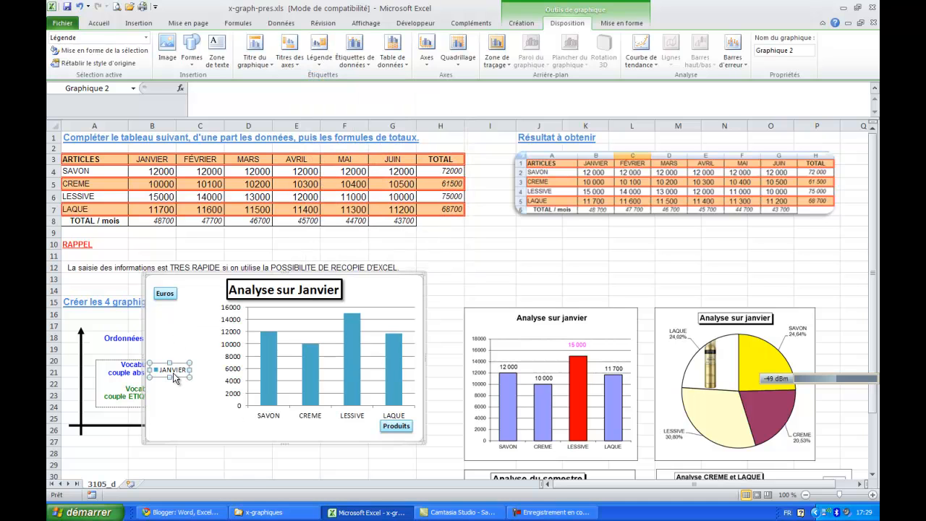
{"action": "key", "text": "Delete"}
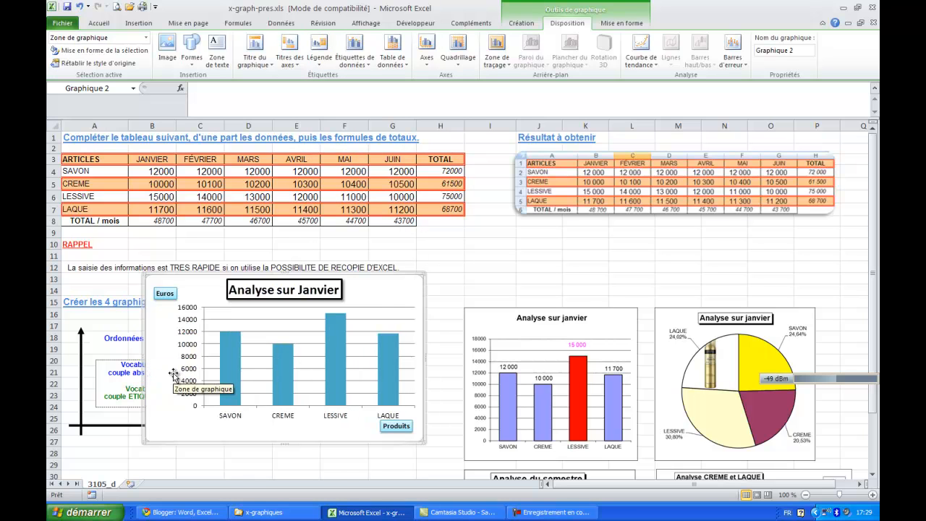
Add outside-end data labels to the January chart's columns and colour all the labels red.
{"action": "left_click", "coordinate": [352, 63]}
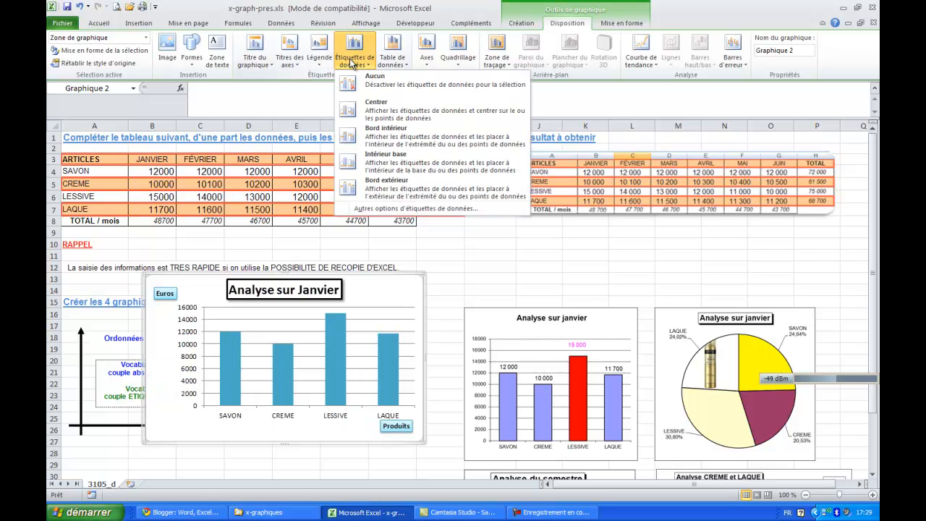
{"action": "left_click", "coordinate": [387, 186]}
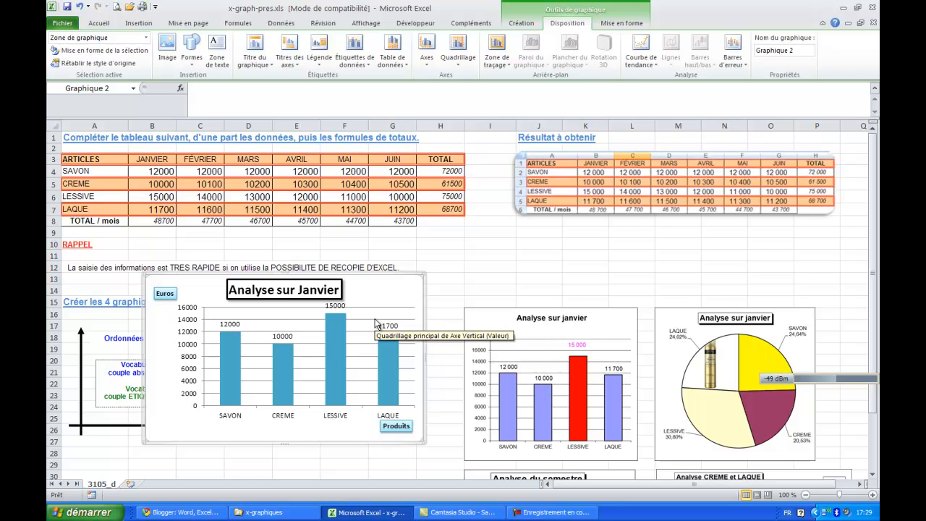
{"action": "left_click", "coordinate": [338, 308]}
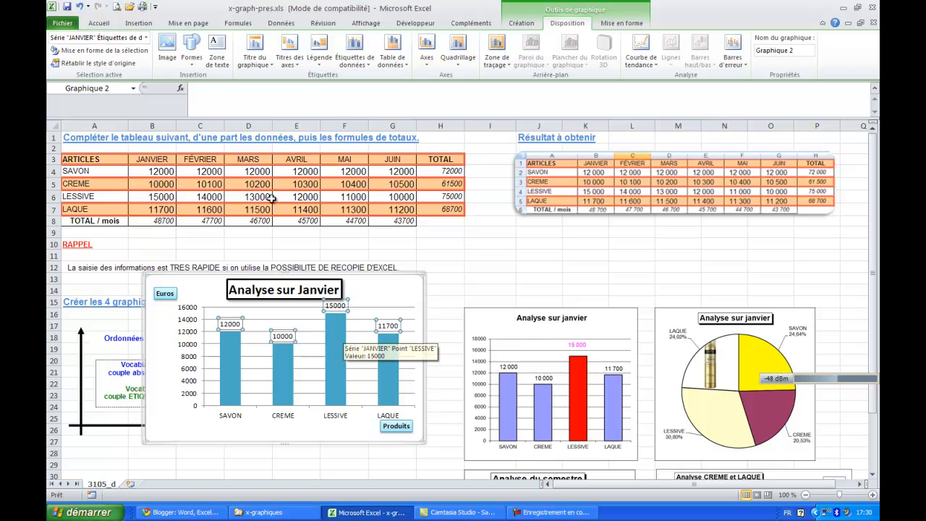
{"action": "left_click", "coordinate": [101, 23]}
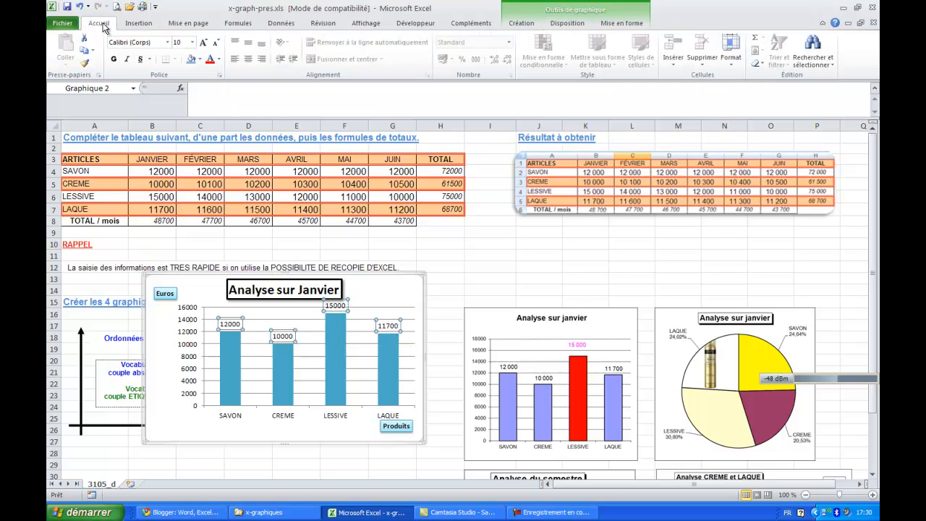
{"action": "left_click", "coordinate": [219, 60]}
{"action": "left_click", "coordinate": [219, 60]}
{"action": "left_click", "coordinate": [211, 61]}
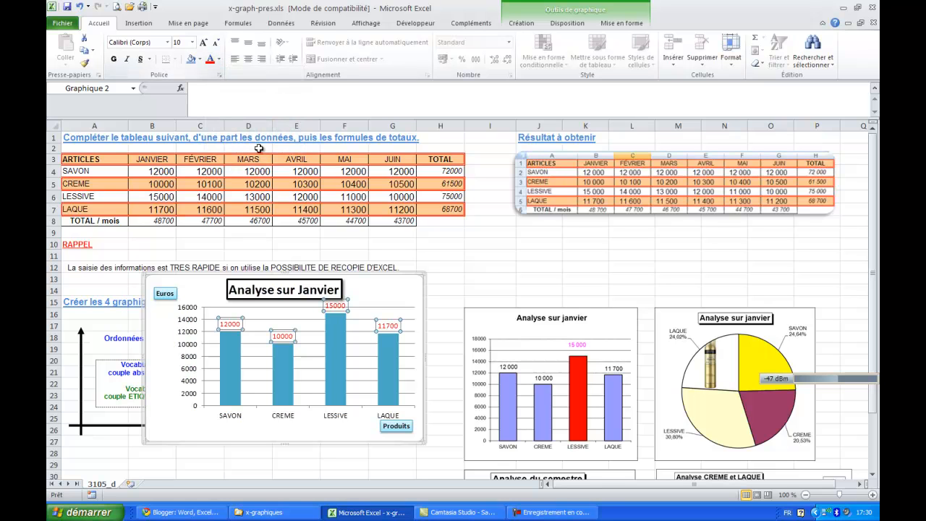
Make only the LESSIVE data label bold and enlarge its font to 10.5.
{"action": "left_click", "coordinate": [353, 305]}
{"action": "left_click", "coordinate": [336, 305]}
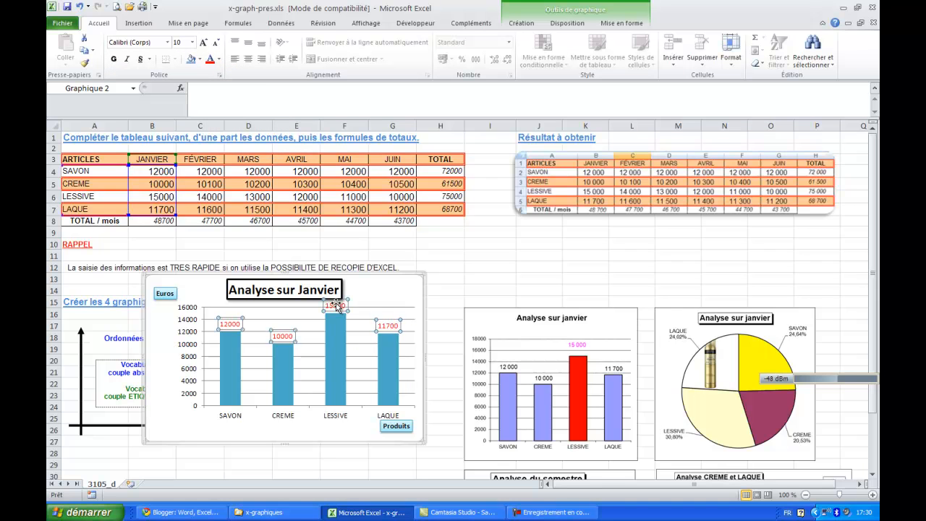
{"action": "left_click", "coordinate": [335, 305]}
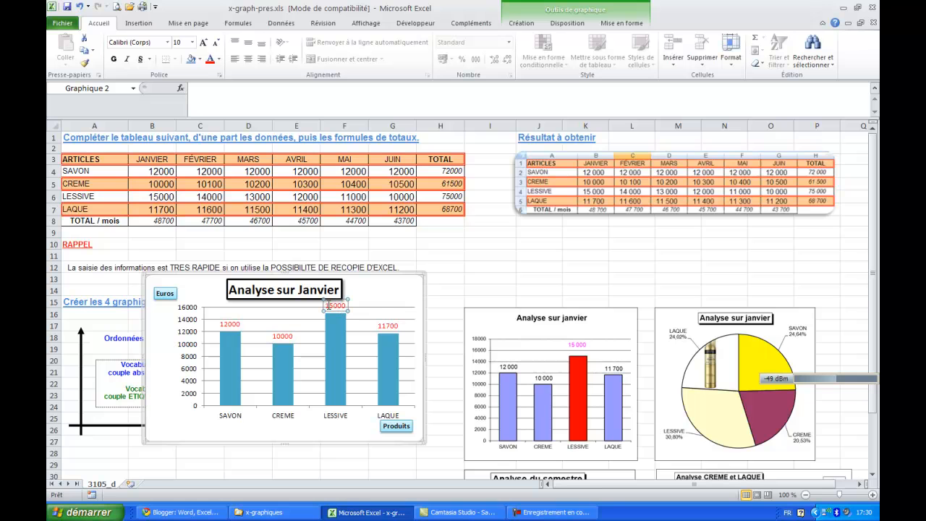
{"action": "left_click", "coordinate": [114, 60]}
{"action": "left_click", "coordinate": [205, 44]}
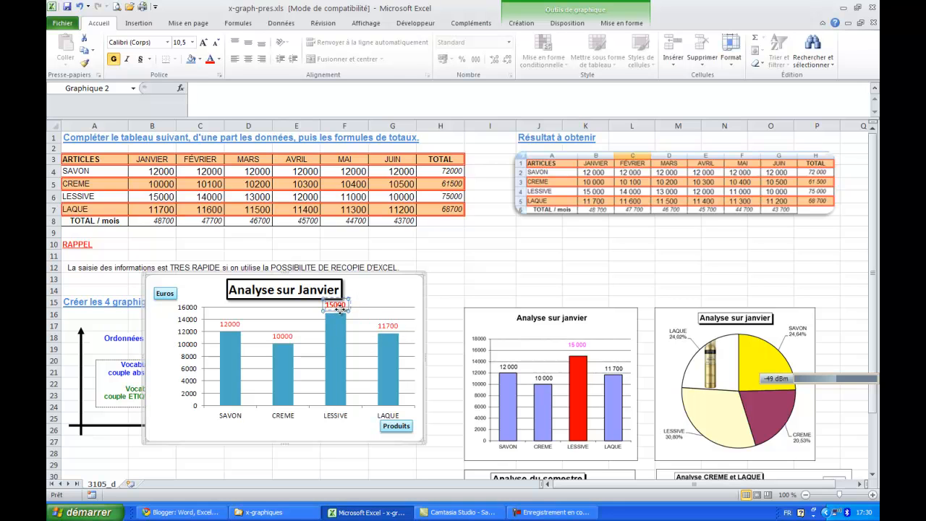
Extend the plot area downward and to the left, narrow its right side, and move the "Produits" axis title slightly toward the chart's lower-right corner.
{"action": "left_click", "coordinate": [364, 315]}
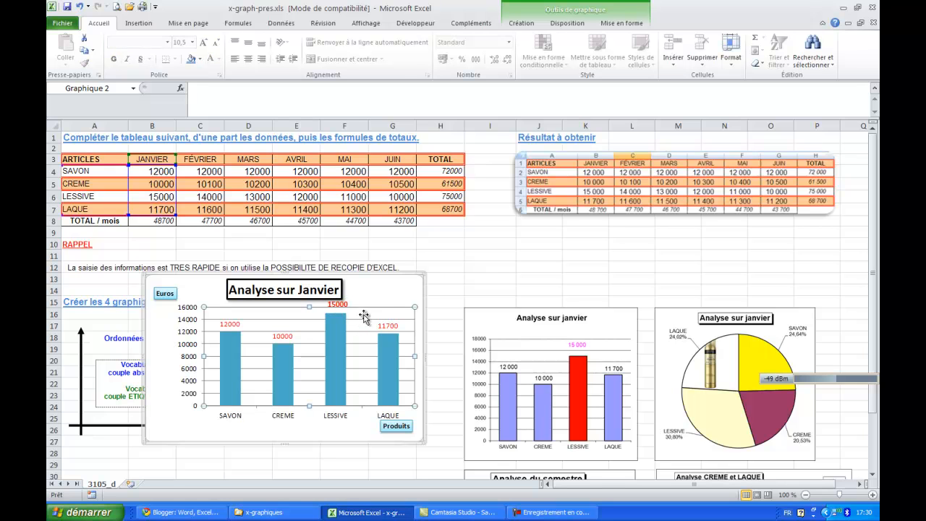
{"action": "left_click_drag", "start_coordinate": [310, 406], "coordinate": [309, 417]}
{"action": "left_click_drag", "start_coordinate": [206, 360], "coordinate": [172, 355]}
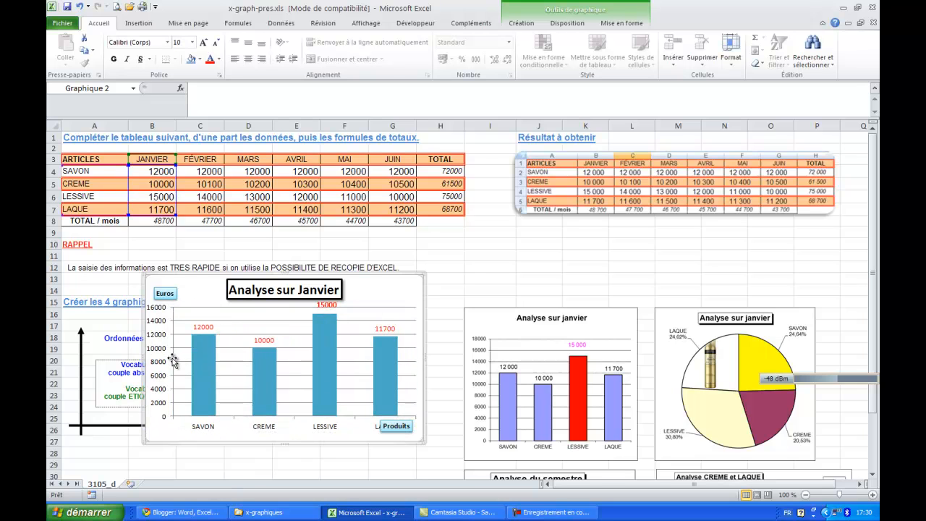
{"action": "left_click", "coordinate": [174, 356]}
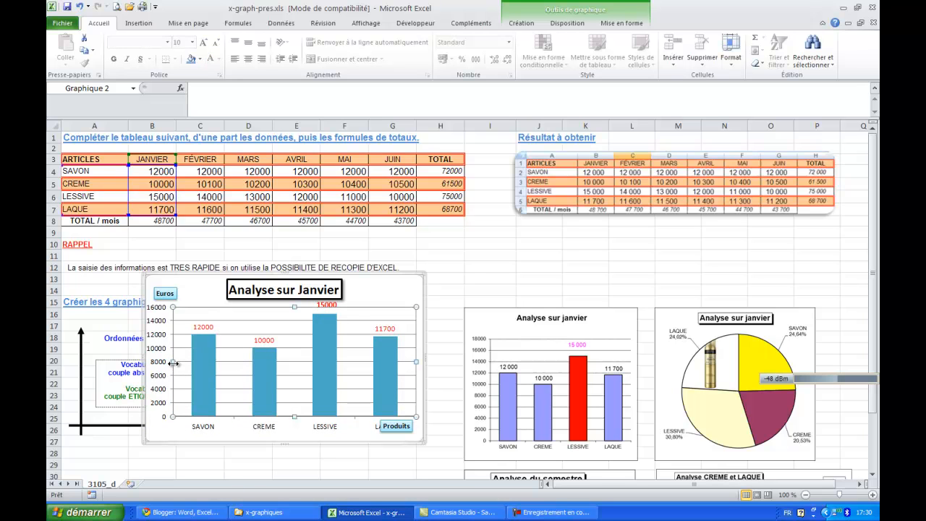
{"action": "left_click_drag", "start_coordinate": [174, 362], "coordinate": [183, 362]}
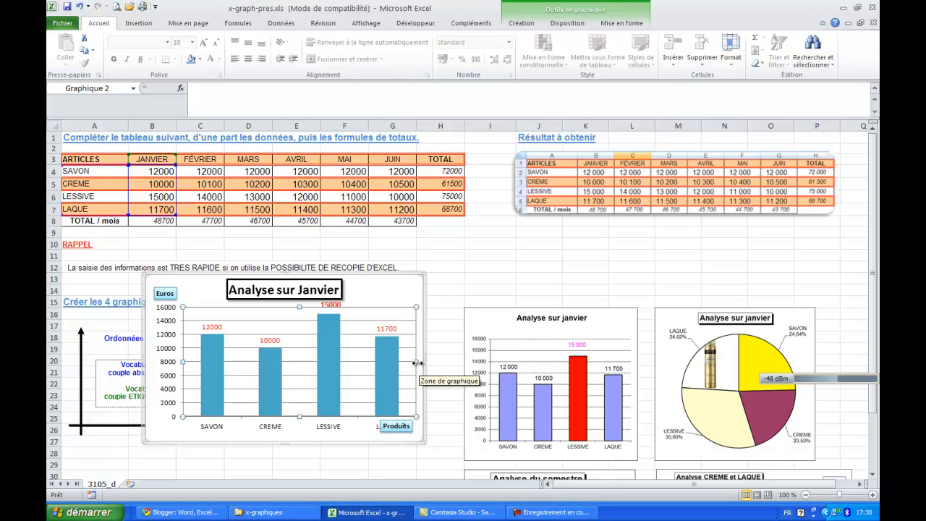
{"action": "left_click_drag", "start_coordinate": [416, 362], "coordinate": [390, 362]}
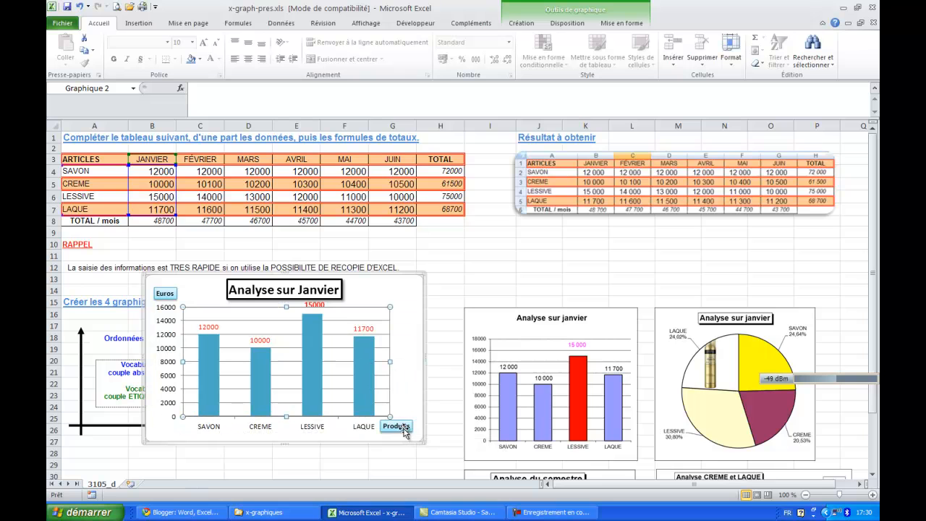
{"action": "left_click_drag", "start_coordinate": [403, 432], "coordinate": [411, 436]}
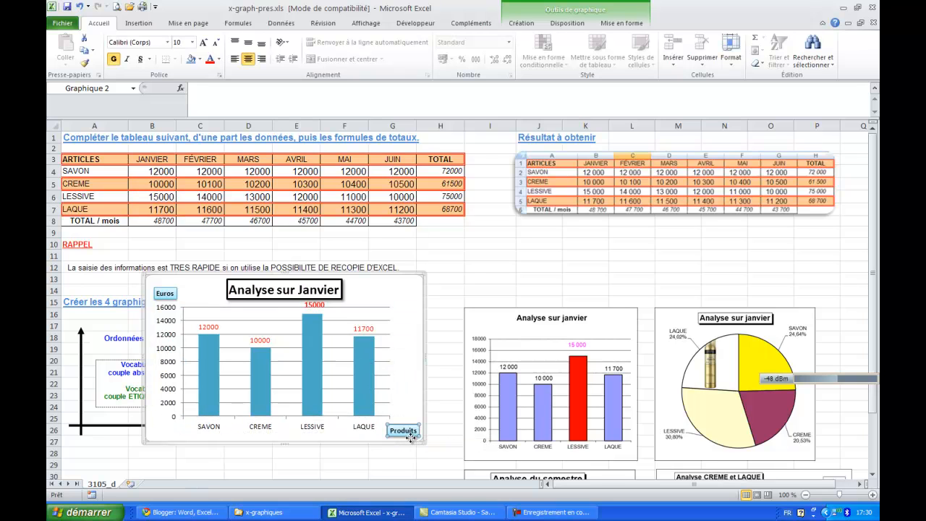
Lower the plot area's top edge a little and move the LESSIVE data label slightly higher above its column.
{"action": "left_click", "coordinate": [330, 319]}
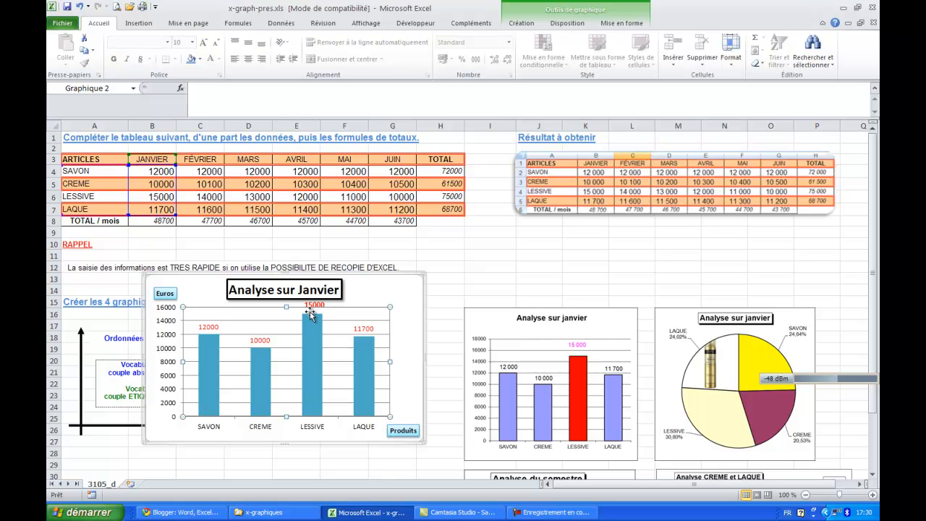
{"action": "left_click_drag", "start_coordinate": [286, 307], "coordinate": [287, 316]}
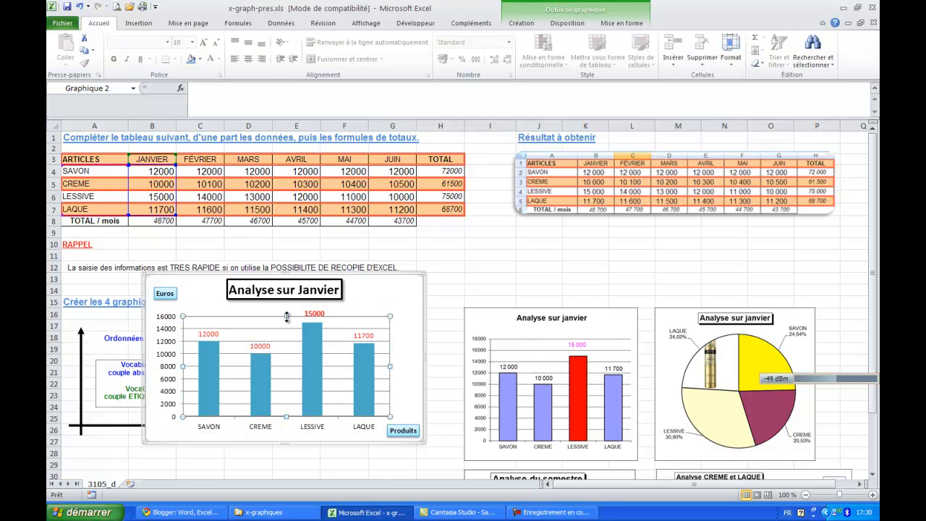
{"action": "left_click", "coordinate": [308, 315]}
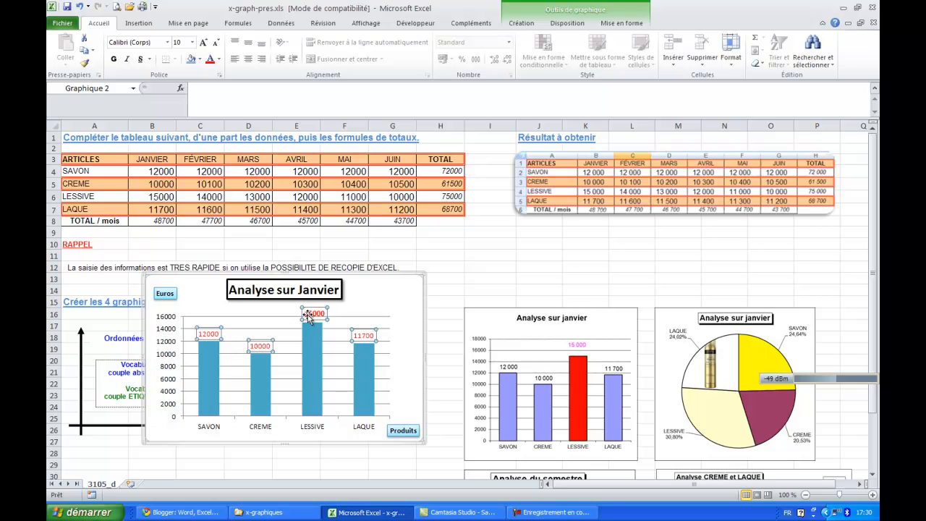
{"action": "left_click", "coordinate": [308, 315]}
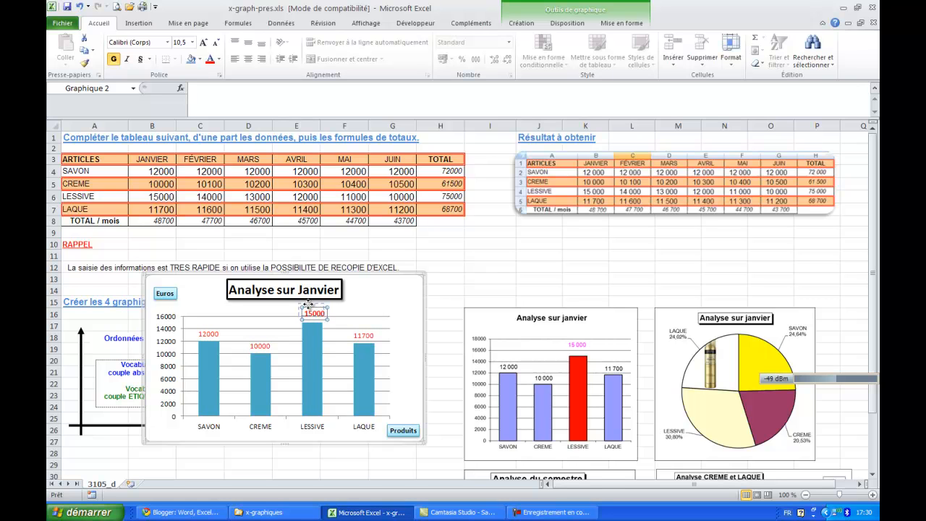
{"action": "left_click", "coordinate": [359, 305]}
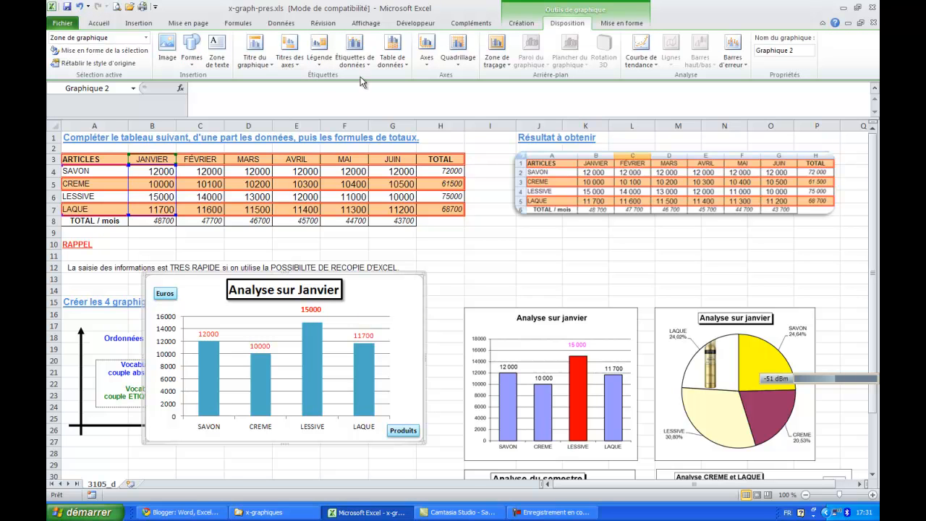
Try the data table without legend keys under the chart and remove it again.
{"action": "left_click", "coordinate": [391, 60]}
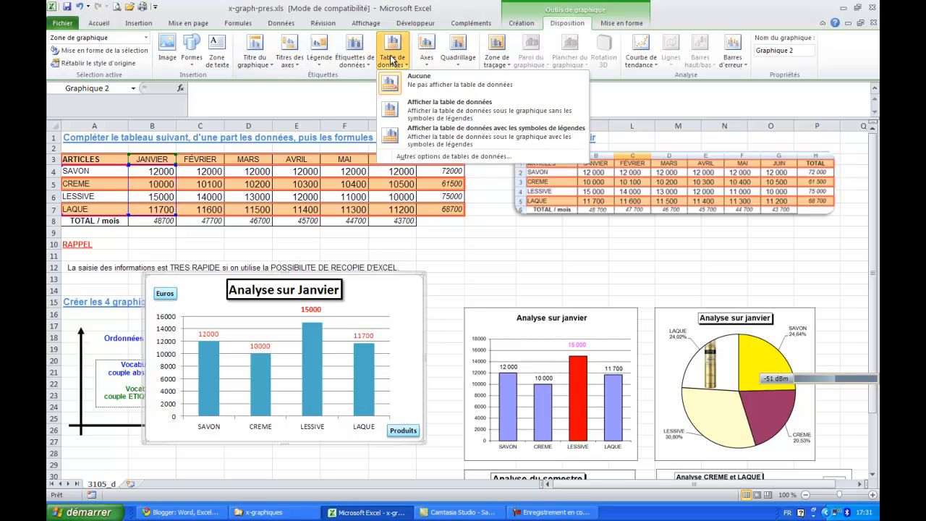
{"action": "left_click", "coordinate": [426, 110]}
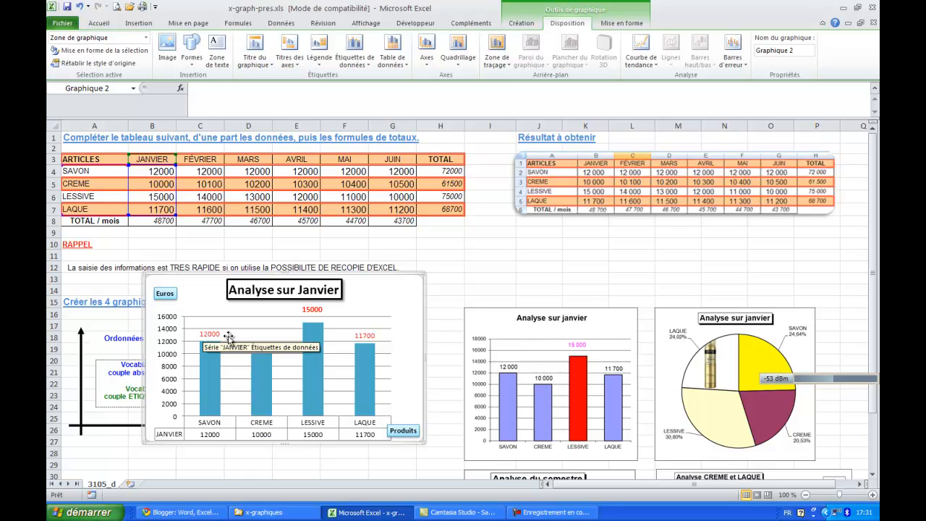
{"action": "left_click", "coordinate": [390, 57]}
{"action": "left_click", "coordinate": [412, 79]}
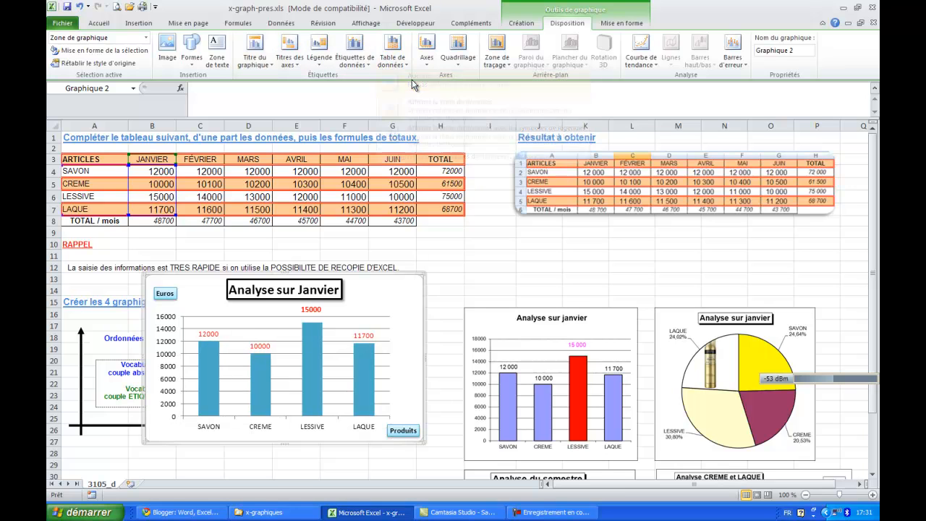
Set the vertical axis to a fixed minimum of 8000 and a fixed maximum of 18000.
{"action": "left_click", "coordinate": [432, 54]}
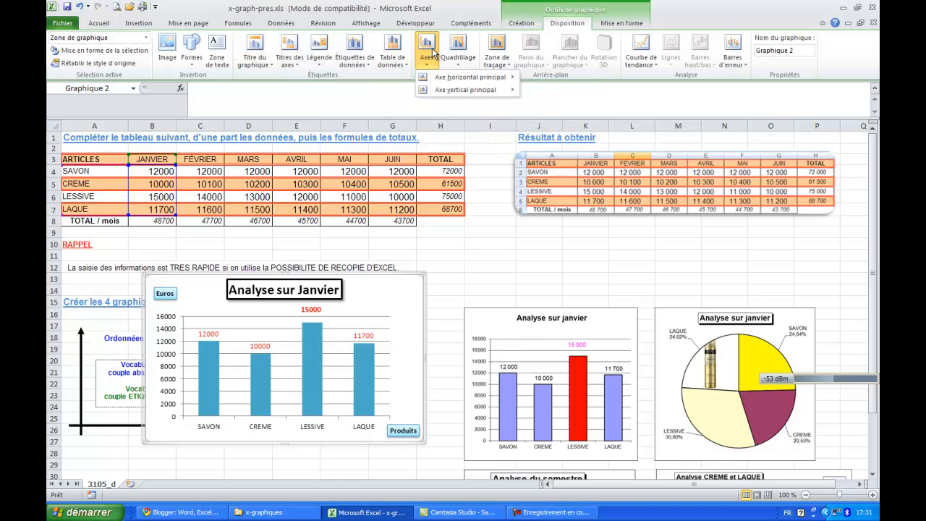
{"action": "mouse_move", "coordinate": [455, 92]}
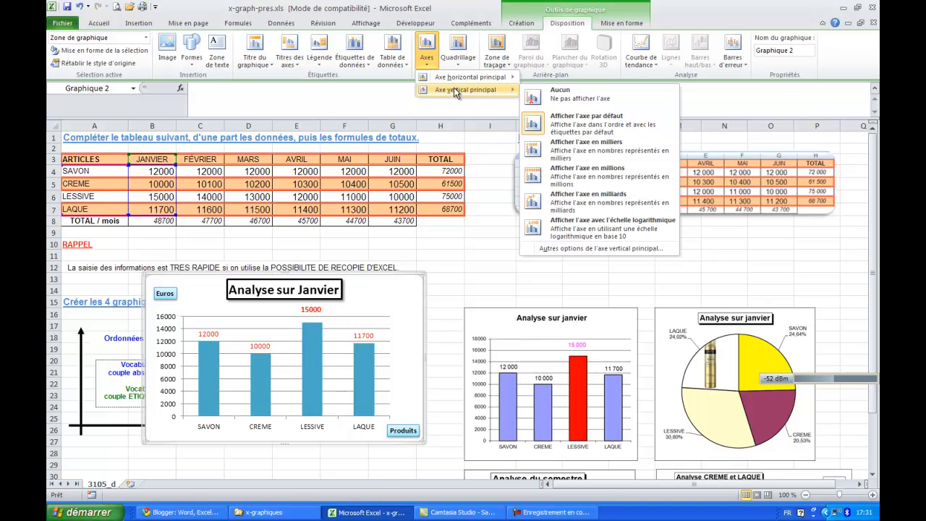
{"action": "left_click", "coordinate": [555, 250]}
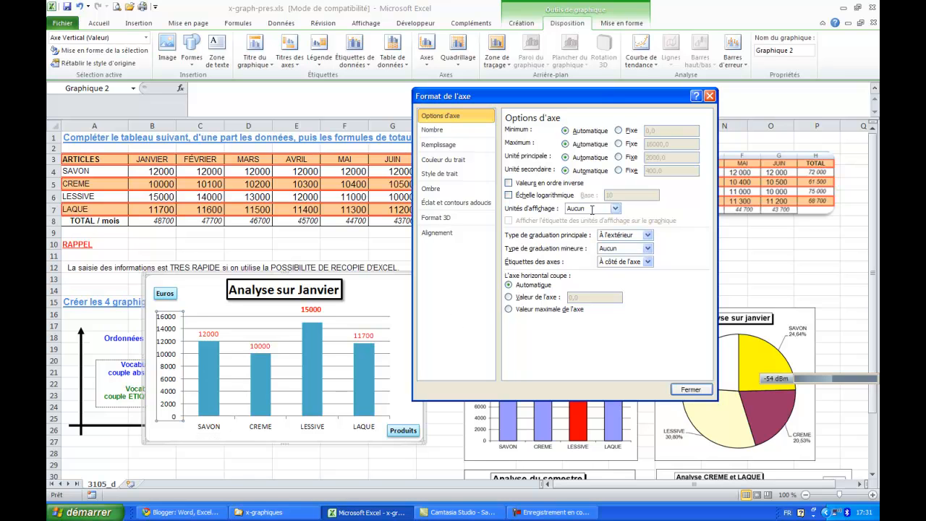
{"action": "left_click", "coordinate": [618, 130]}
{"action": "key", "text": "Tab"}
{"action": "type", "text": "8"}
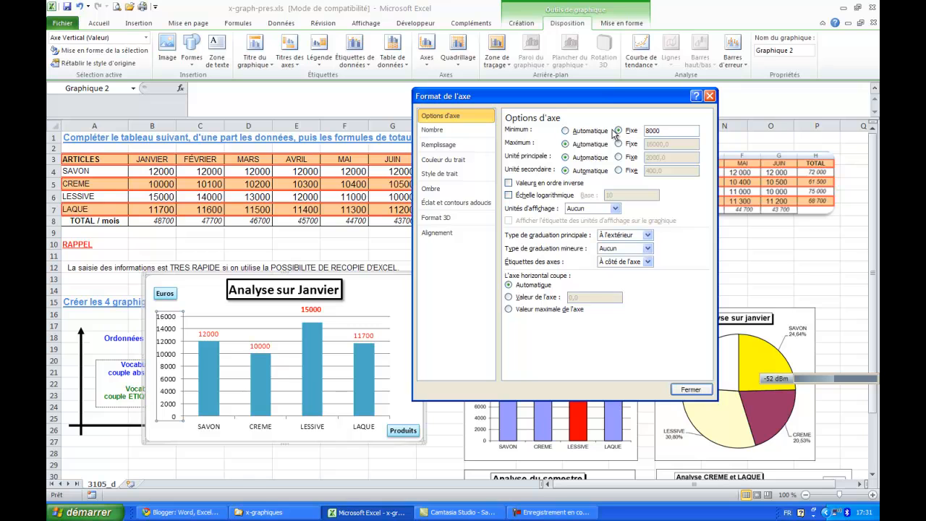
{"action": "left_click", "coordinate": [619, 144]}
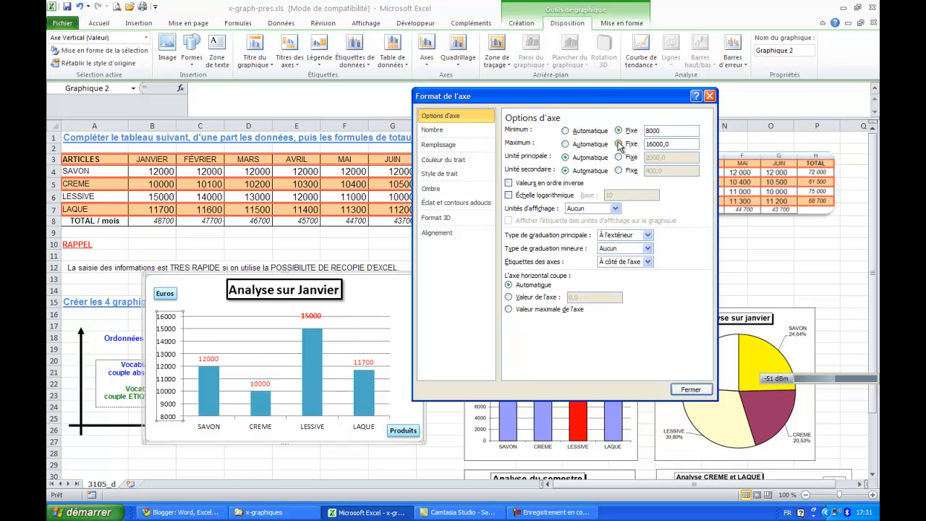
{"action": "left_click_drag", "start_coordinate": [671, 145], "coordinate": [588, 128]}
{"action": "type", "text": "18"}
Try a fixed major unit of 4000 on the vertical axis.
{"action": "left_click", "coordinate": [619, 158]}
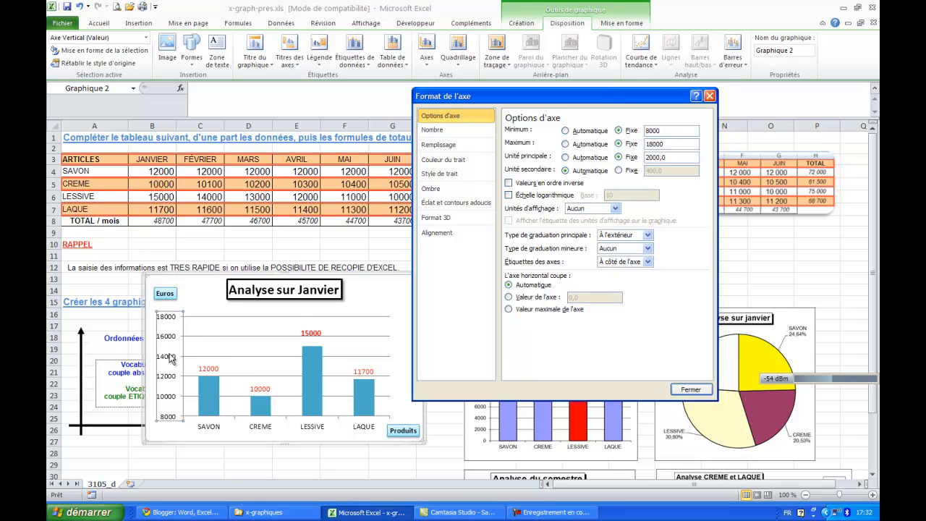
{"action": "left_click_drag", "start_coordinate": [669, 156], "coordinate": [590, 168]}
{"action": "type", "text": "40"}
{"action": "left_click", "coordinate": [688, 390]}
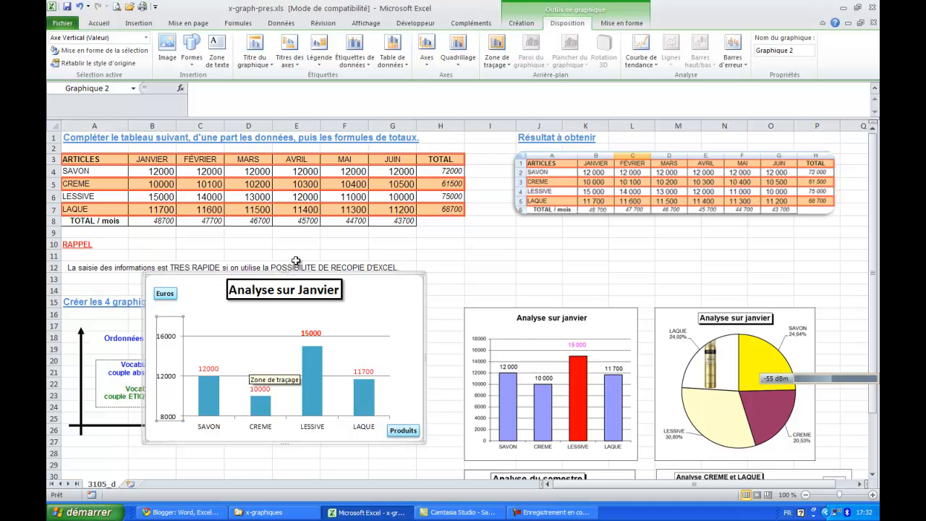
Set the vertical axis major unit to 2000 and switch its minor unit to a fixed value.
{"action": "left_click", "coordinate": [426, 52]}
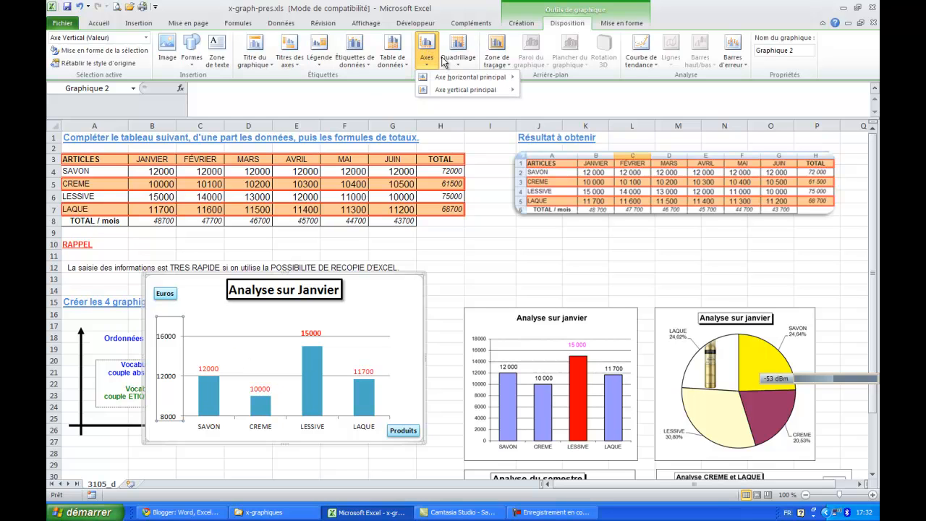
{"action": "mouse_move", "coordinate": [500, 80]}
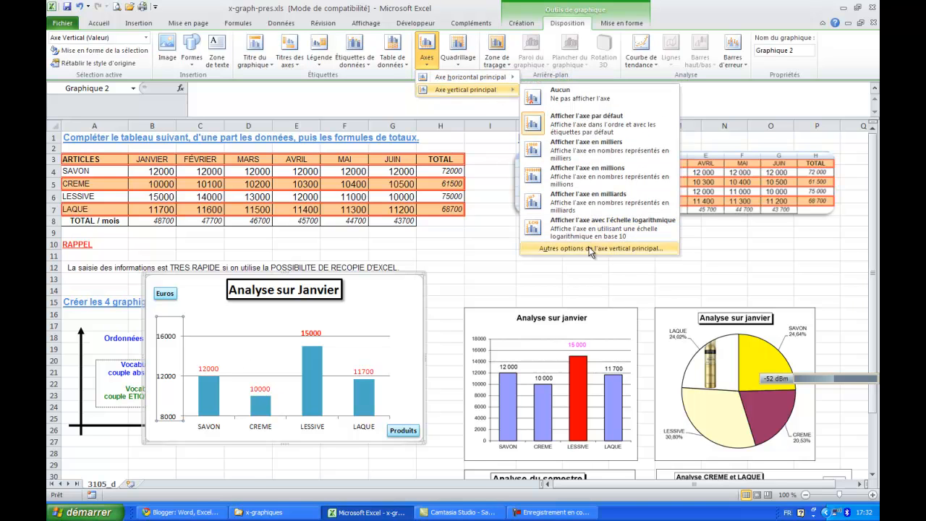
{"action": "left_click", "coordinate": [588, 248]}
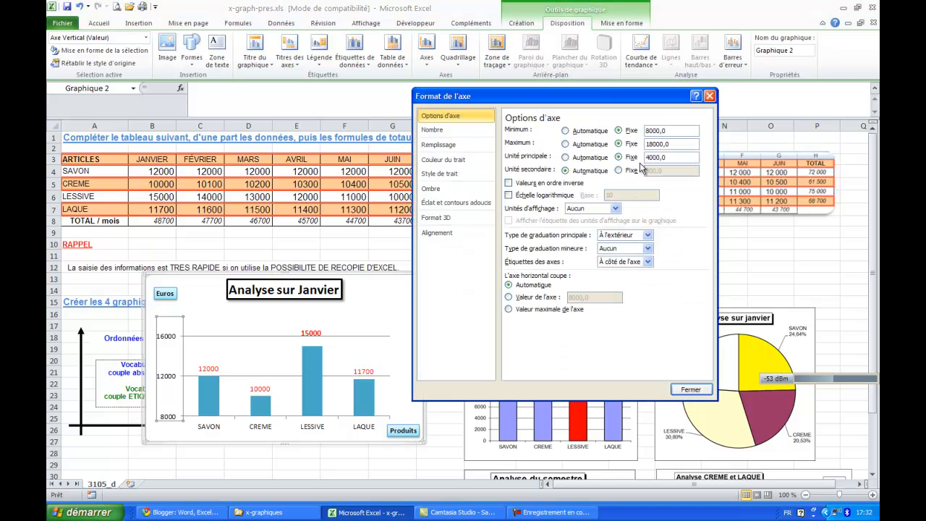
{"action": "left_click", "coordinate": [621, 155]}
{"action": "type", "text": "2"}
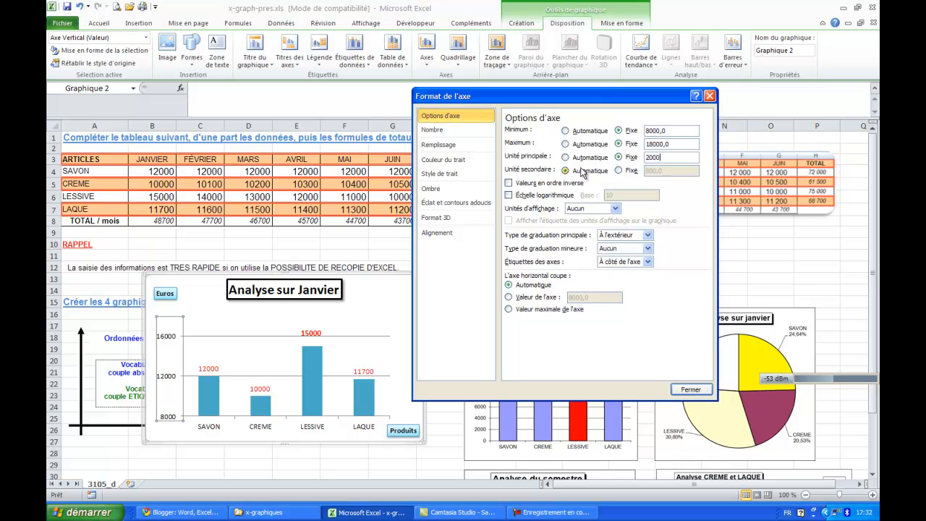
{"action": "left_click", "coordinate": [618, 170]}
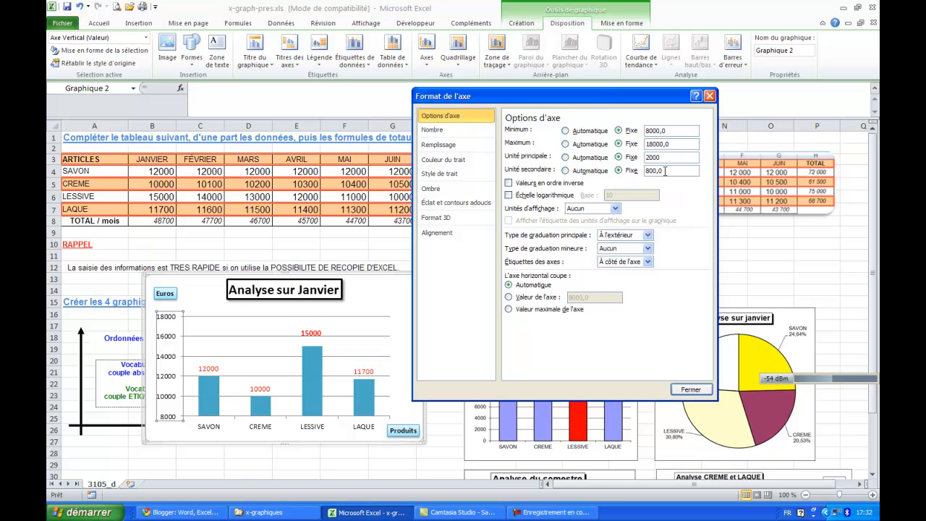
{"action": "left_click_drag", "start_coordinate": [666, 171], "coordinate": [627, 172]}
{"action": "type", "text": "1"}
{"action": "left_click", "coordinate": [690, 390]}
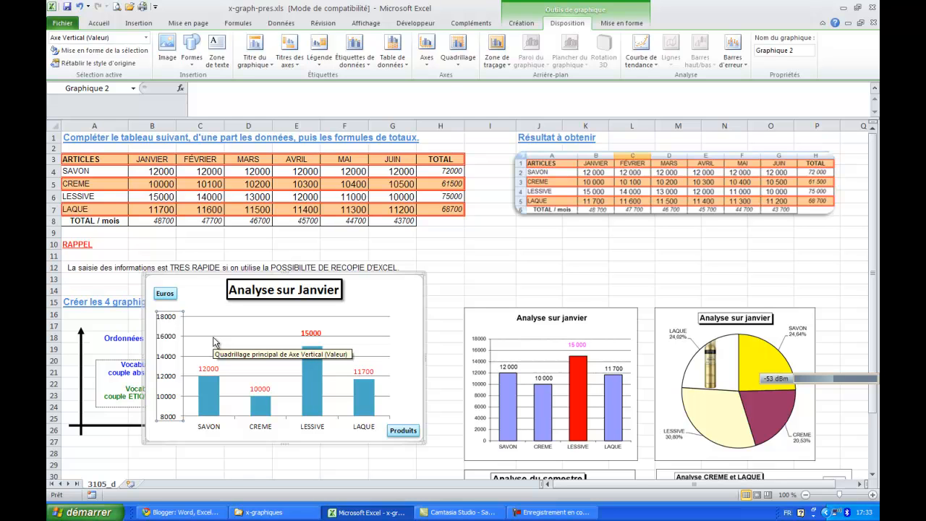
Display both major and minor horizontal gridlines on the January column chart.
{"action": "left_click", "coordinate": [464, 55]}
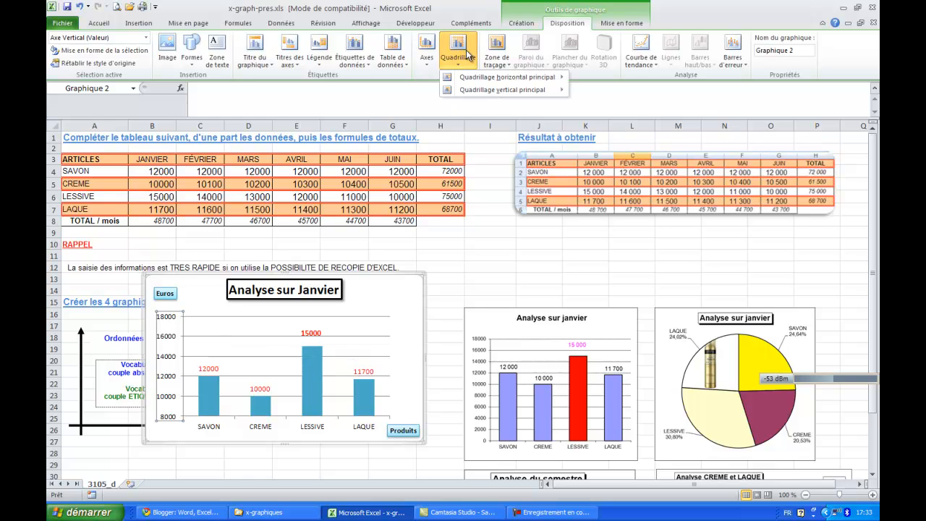
{"action": "mouse_move", "coordinate": [529, 83]}
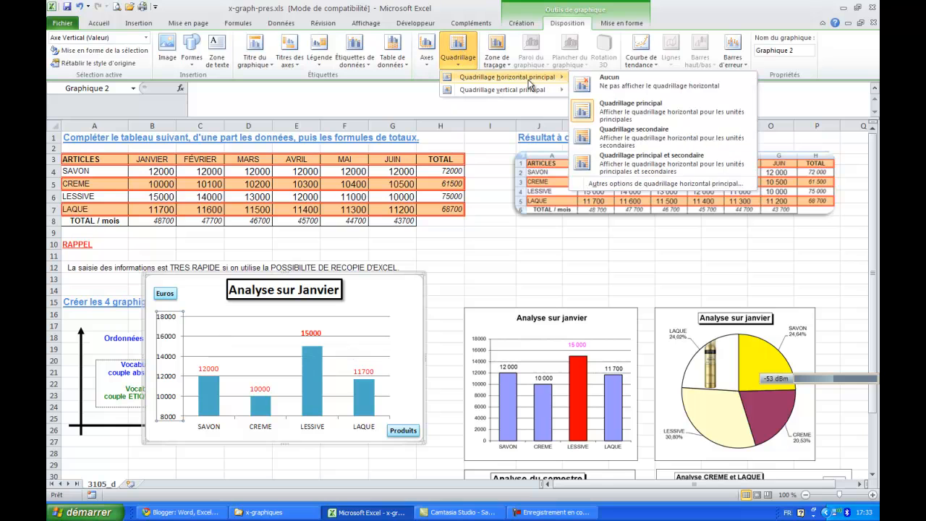
{"action": "left_click", "coordinate": [664, 166]}
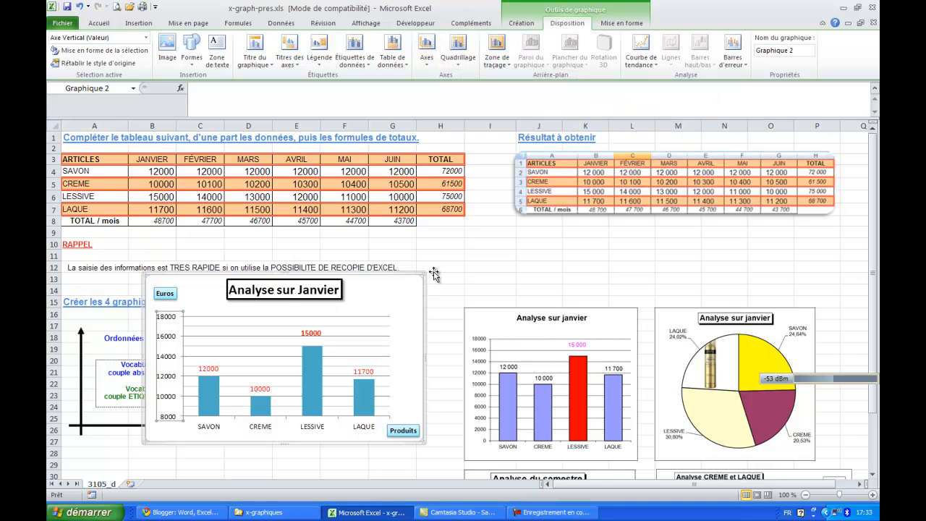
Give the chart's minor horizontal gridlines a dashed line style.
{"action": "left_click", "coordinate": [219, 331]}
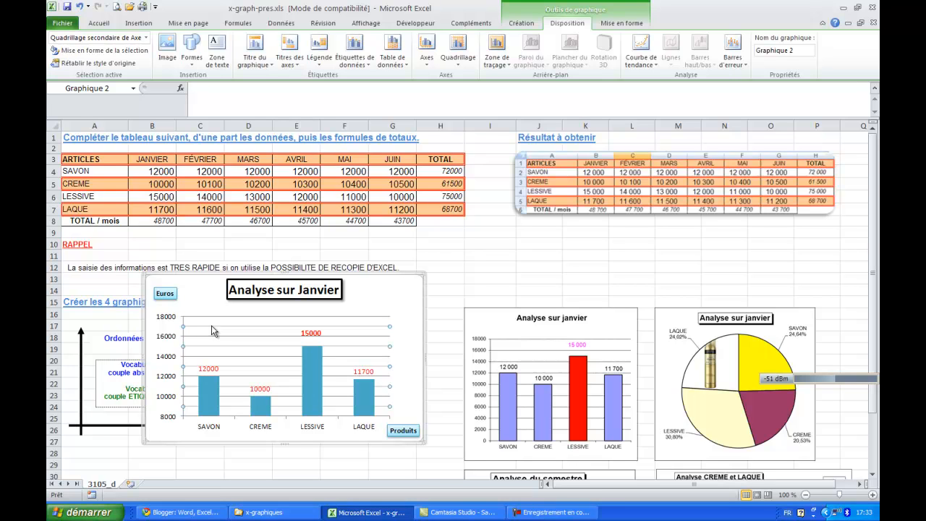
{"action": "left_click", "coordinate": [611, 29]}
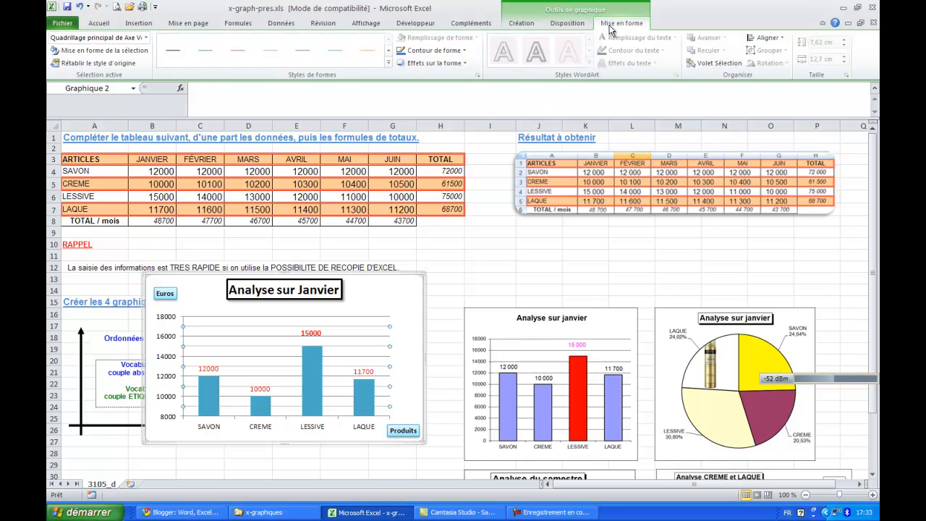
{"action": "left_click", "coordinate": [467, 62]}
{"action": "left_click", "coordinate": [463, 51]}
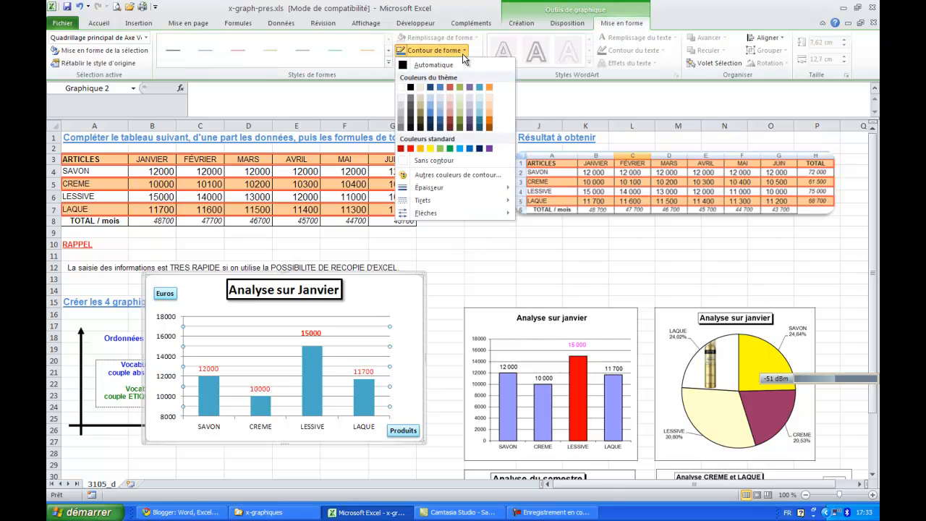
{"action": "mouse_move", "coordinate": [475, 199]}
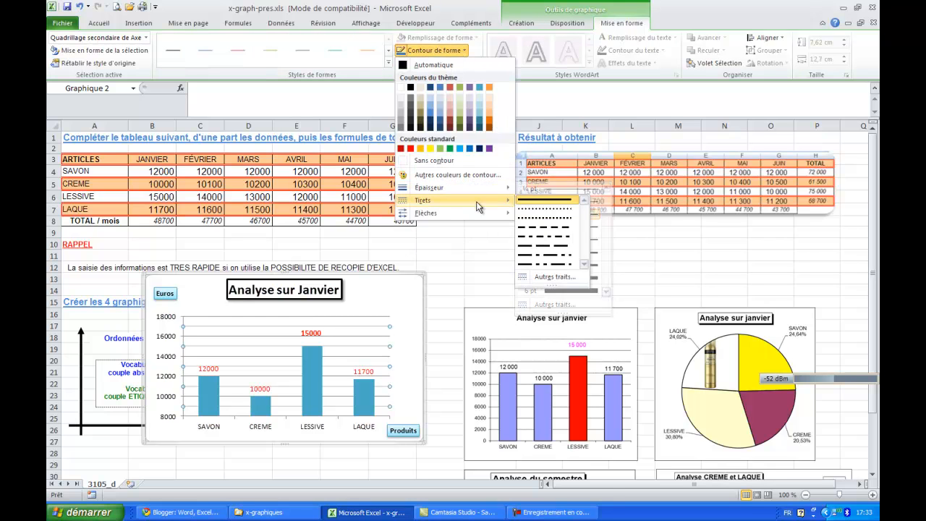
{"action": "left_click", "coordinate": [539, 227]}
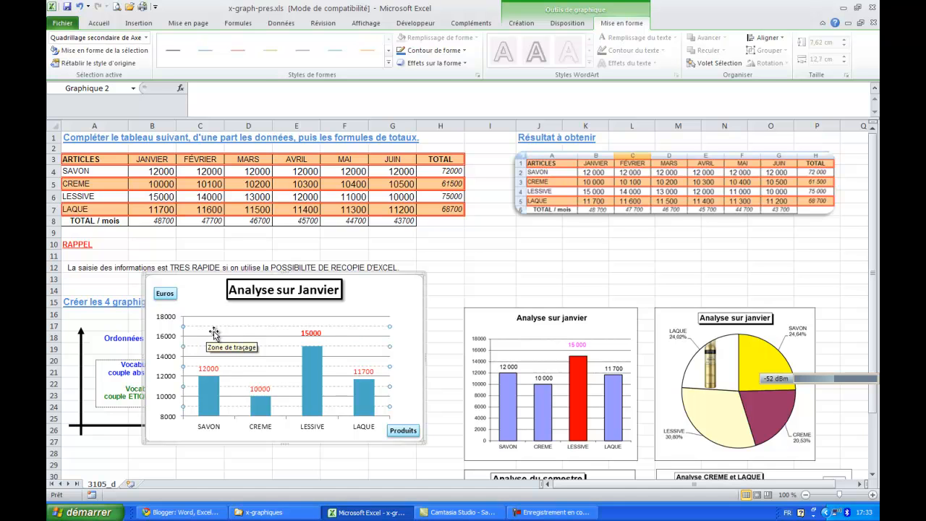
Try major vertical gridlines on the January chart with the automatic line color.
{"action": "left_click", "coordinate": [565, 24]}
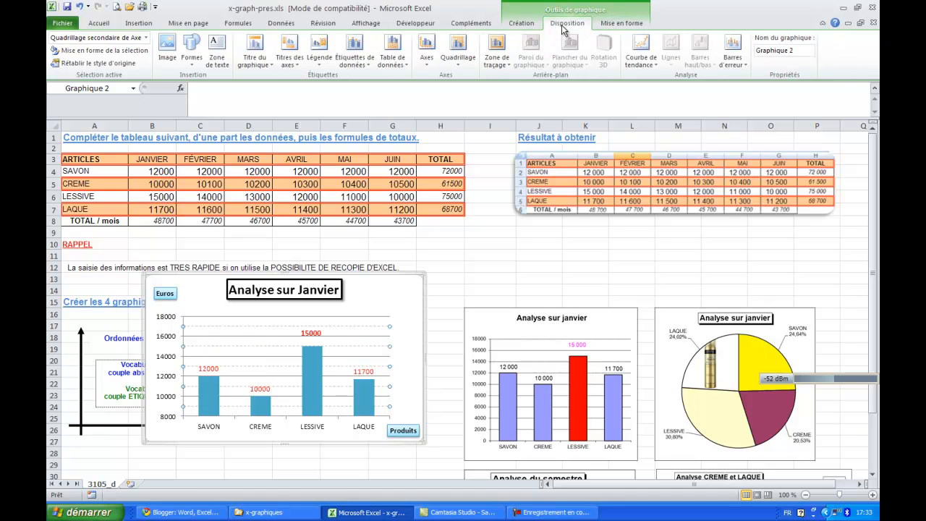
{"action": "left_click", "coordinate": [463, 55]}
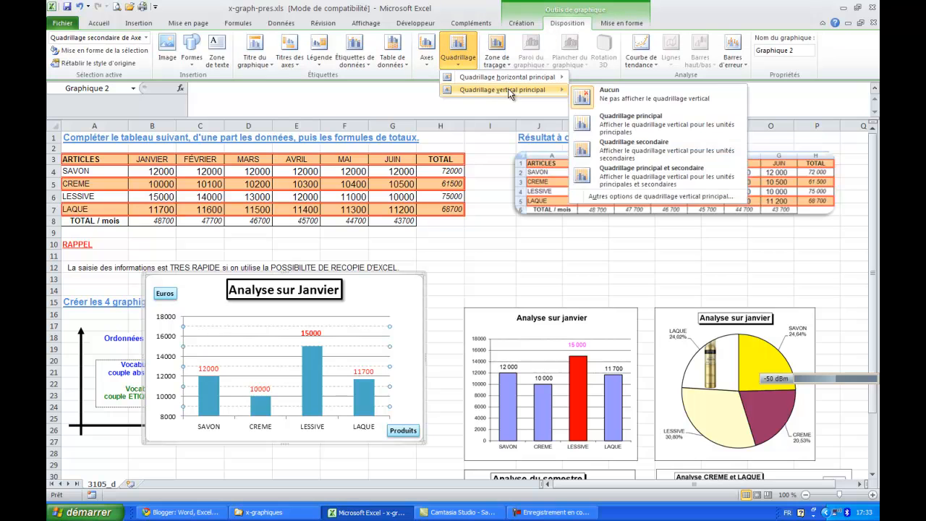
{"action": "left_click", "coordinate": [642, 199]}
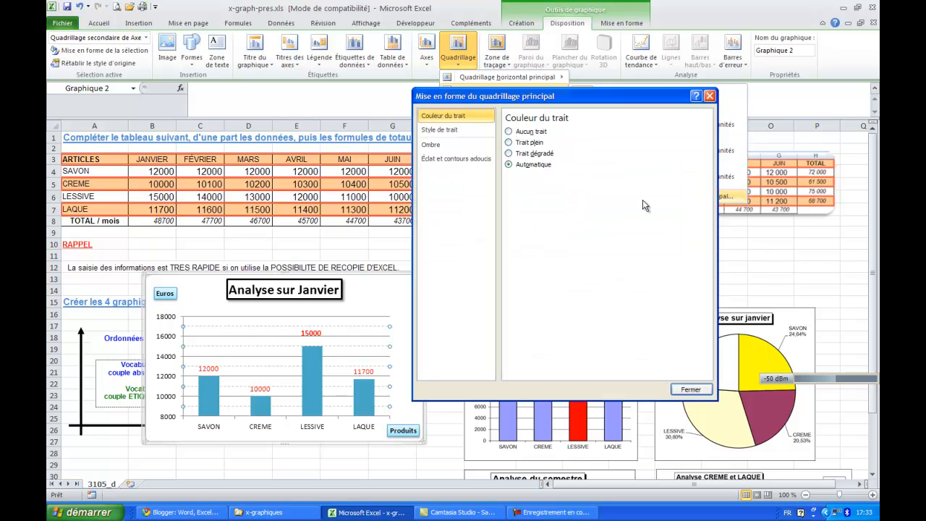
{"action": "left_click", "coordinate": [710, 96]}
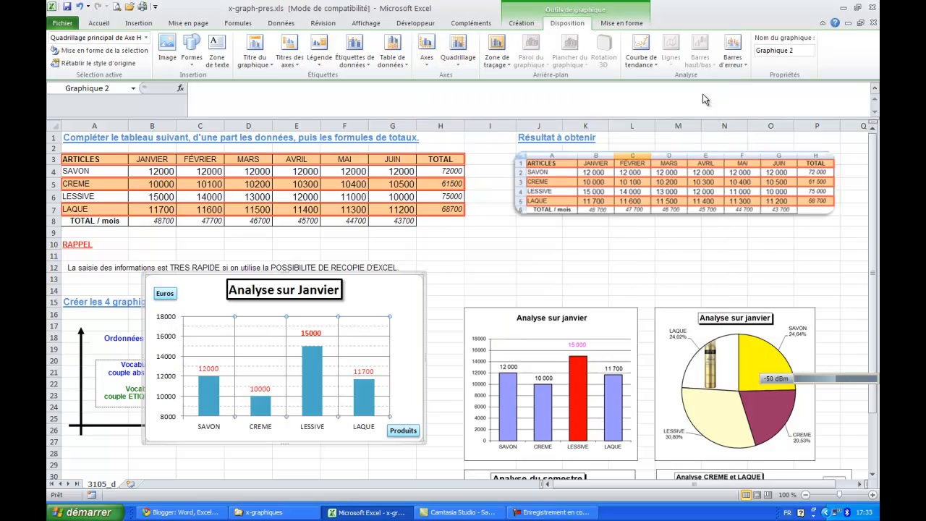
Check the line color options of the chart's major horizontal gridlines.
{"action": "left_click", "coordinate": [468, 52]}
{"action": "mouse_move", "coordinate": [514, 83]}
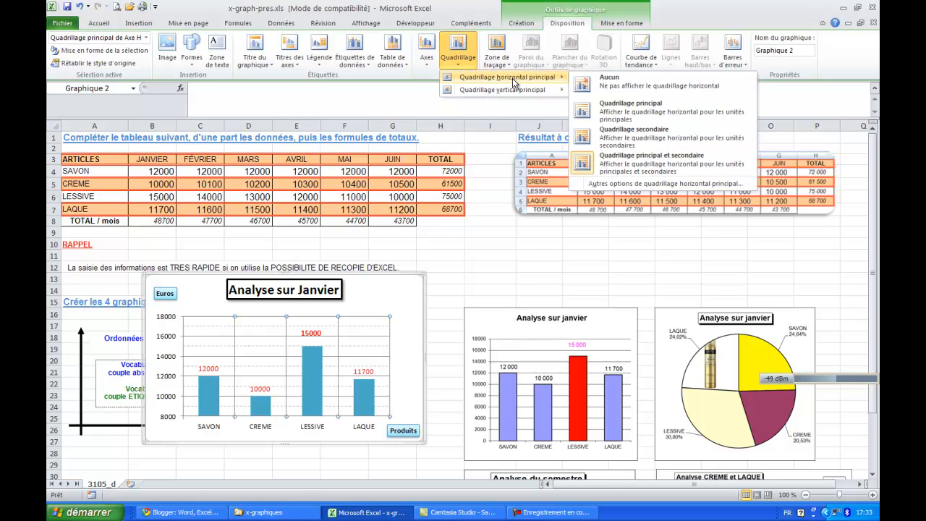
{"action": "left_click", "coordinate": [653, 190]}
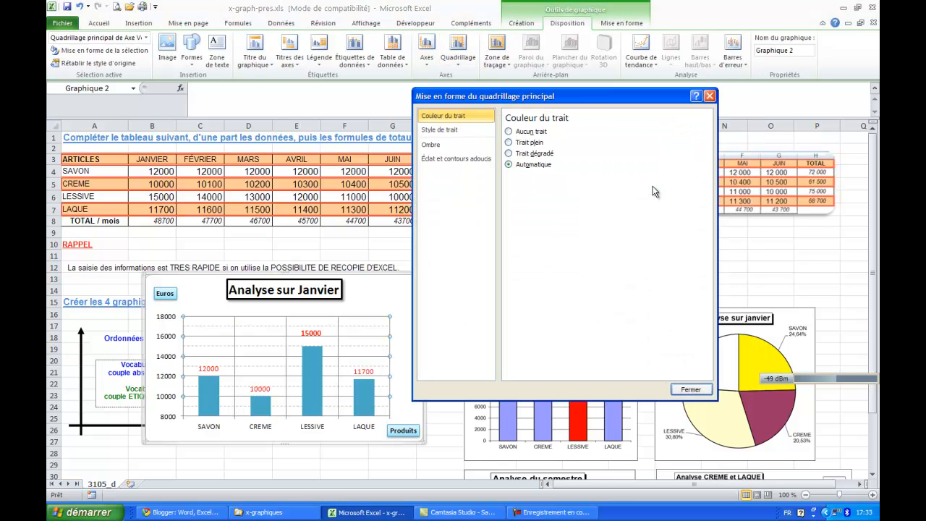
{"action": "left_click", "coordinate": [709, 96]}
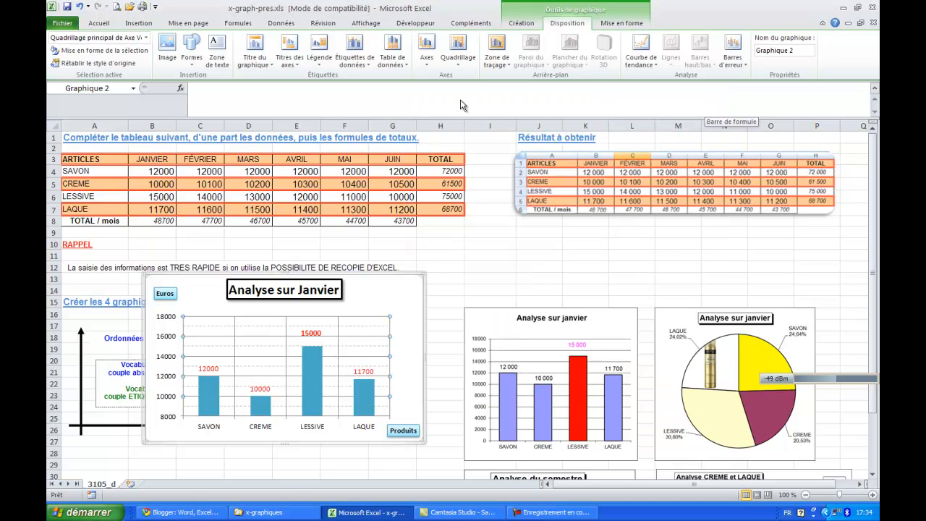
Try a fixed minor unit of 500 on the vertical axis.
{"action": "left_click", "coordinate": [430, 58]}
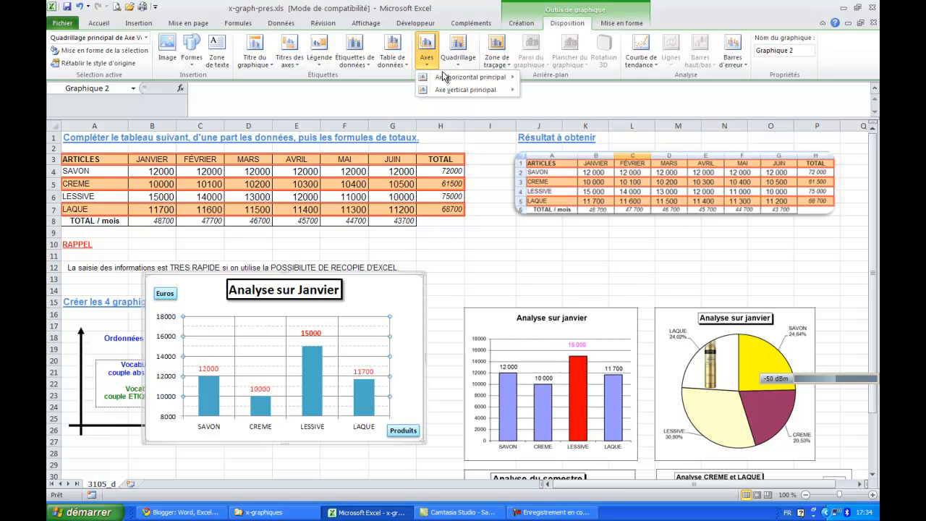
{"action": "mouse_move", "coordinate": [461, 88]}
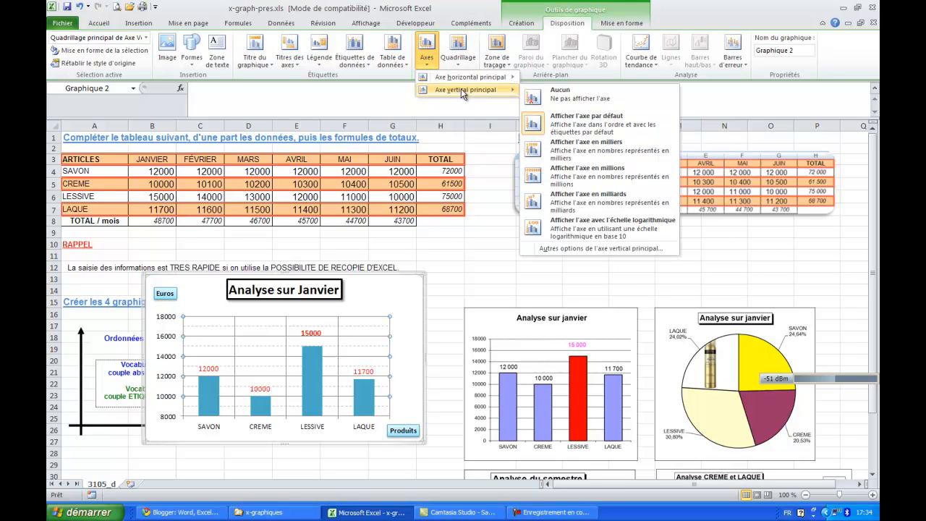
{"action": "left_click", "coordinate": [593, 249]}
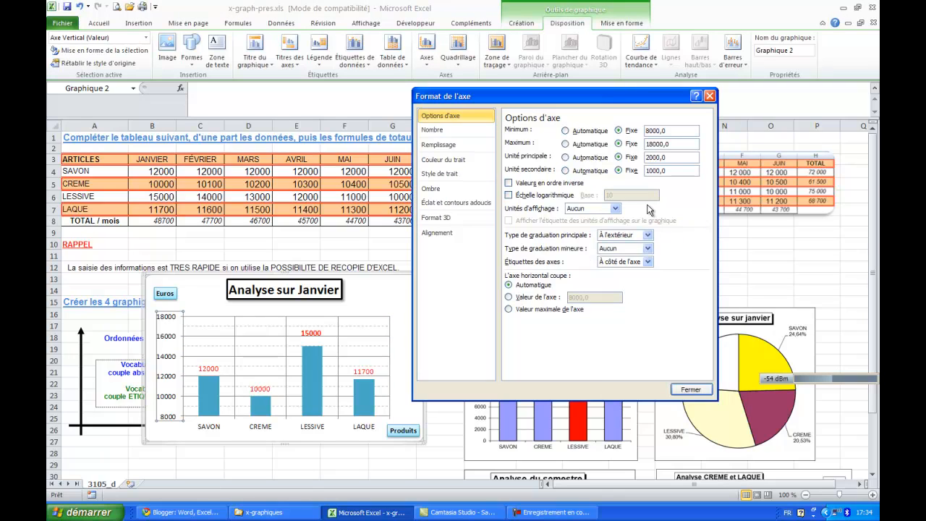
{"action": "left_click", "coordinate": [649, 171]}
{"action": "key", "text": "BackSpace"}
{"action": "type", "text": "5"}
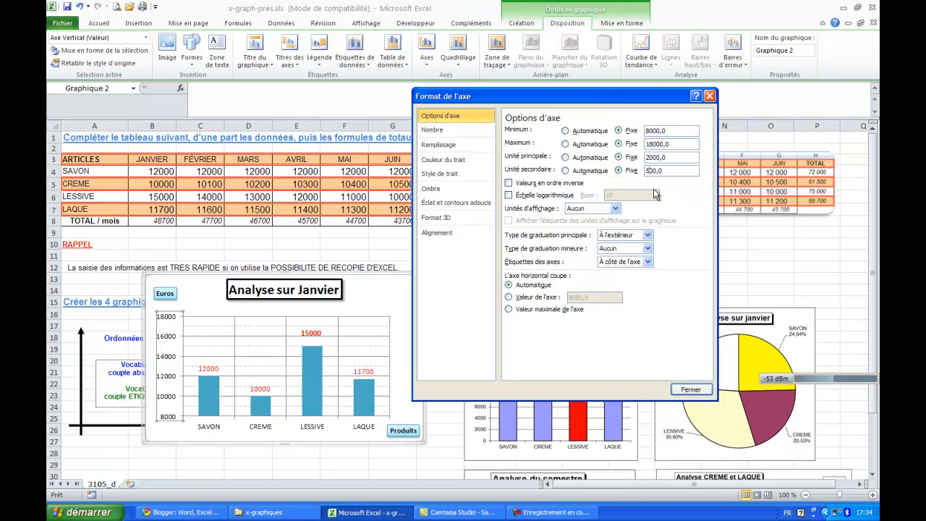
{"action": "left_click", "coordinate": [692, 390]}
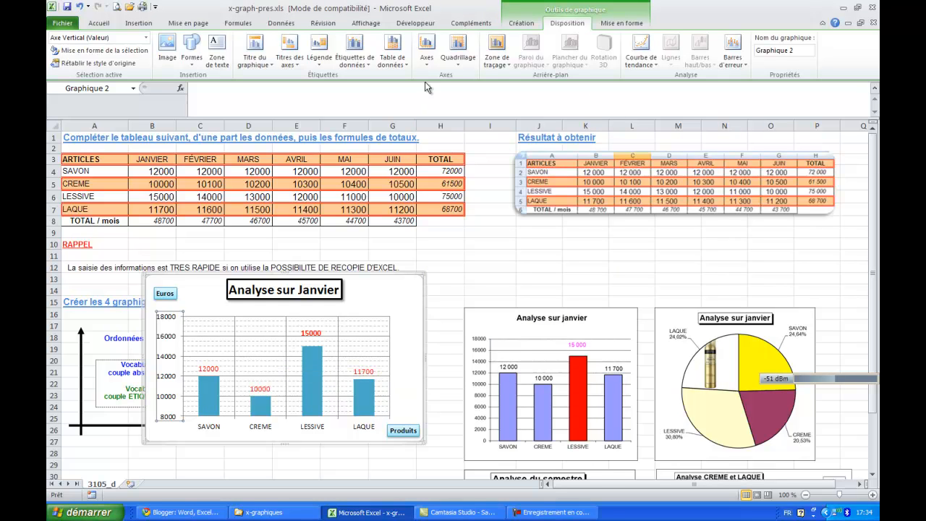
Remove the vertical gridlines from the January chart.
{"action": "left_click", "coordinate": [463, 54]}
{"action": "mouse_move", "coordinate": [505, 92]}
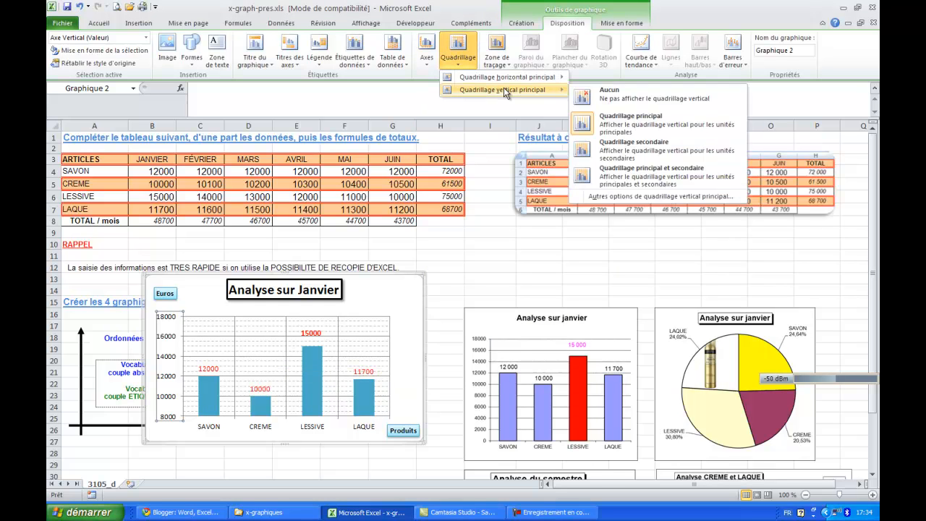
{"action": "left_click", "coordinate": [592, 98]}
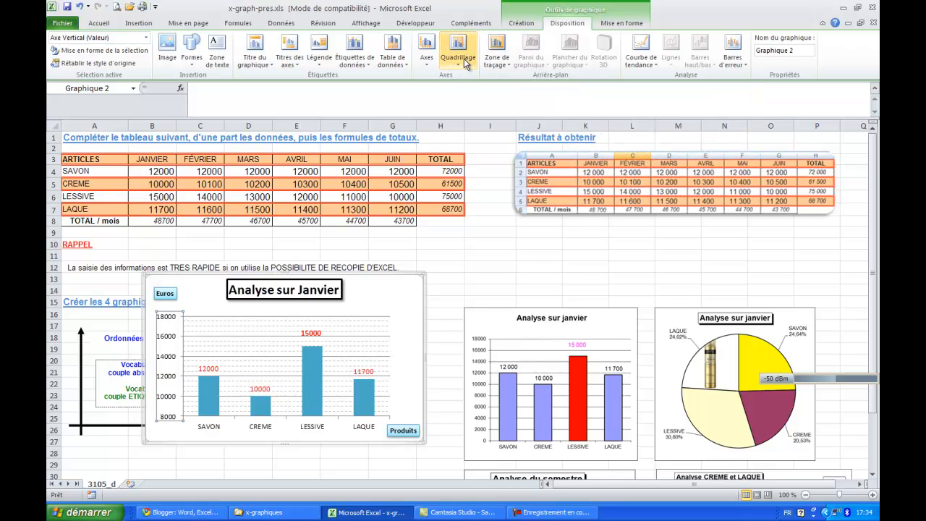
Set the vertical axis minor unit to a fixed 1000.
{"action": "left_click", "coordinate": [429, 57]}
{"action": "mouse_move", "coordinate": [467, 93]}
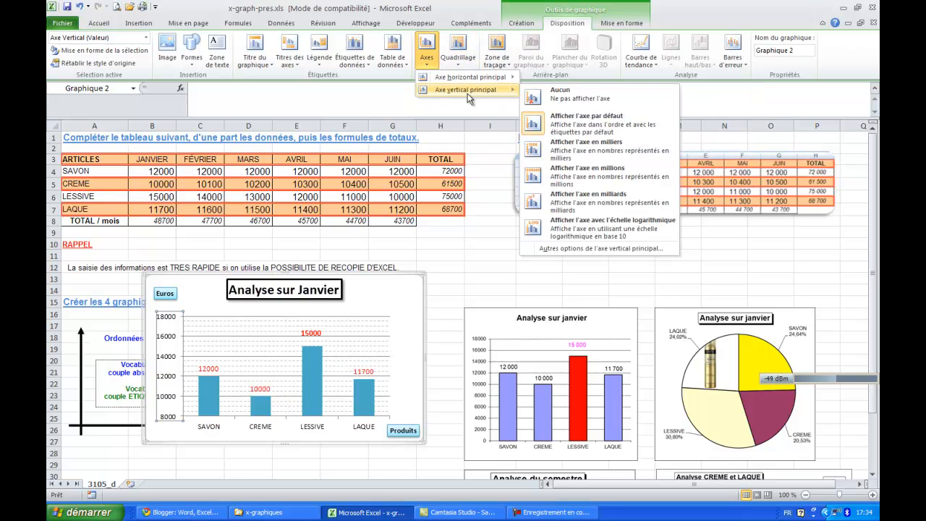
{"action": "left_click", "coordinate": [590, 250]}
{"action": "left_click", "coordinate": [619, 170]}
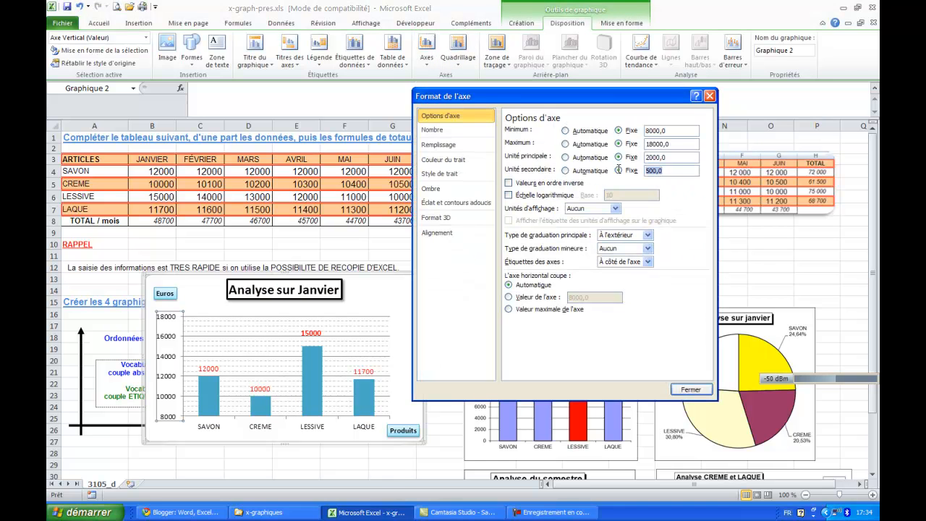
{"action": "type", "text": "100"}
{"action": "key", "text": "Return"}
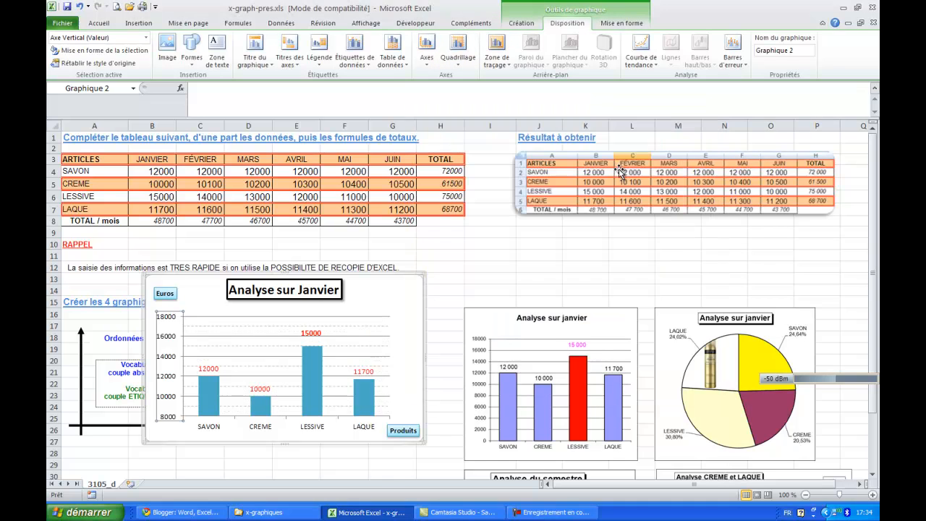